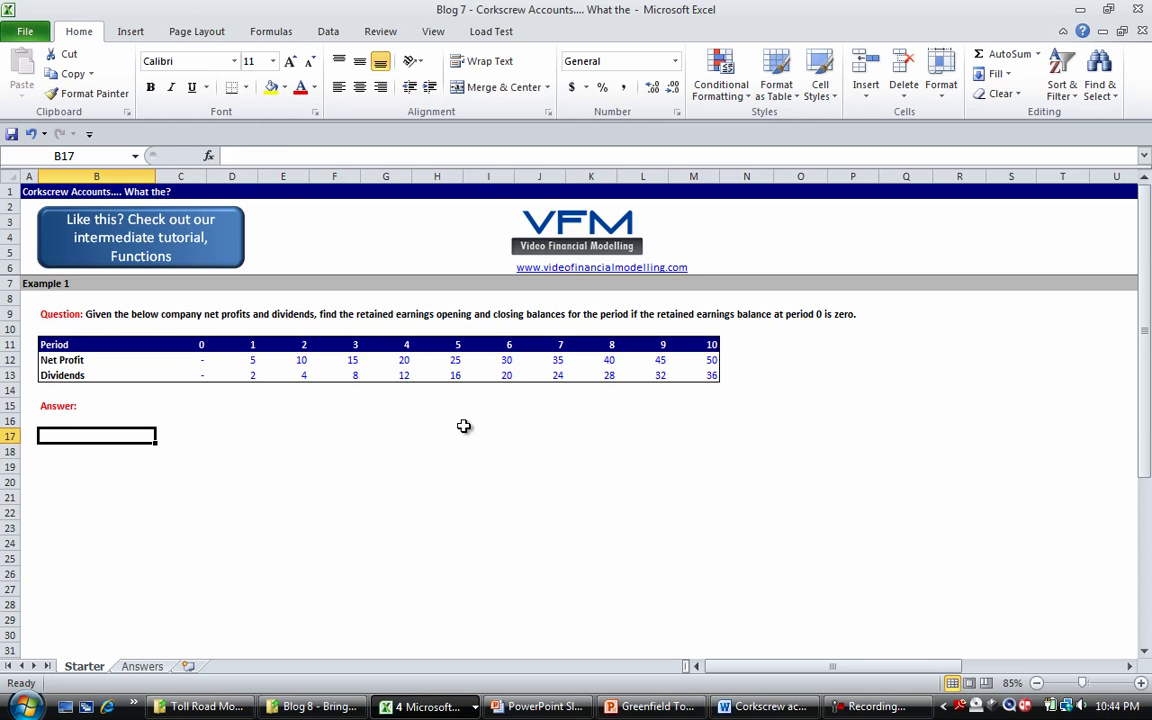
Enter the labels Opening Balance, Net Profits (aka Additions), Dividends (Deductions) and Closing Balance in B17:B20.
{"action": "type", "text": "Opening Ba"}
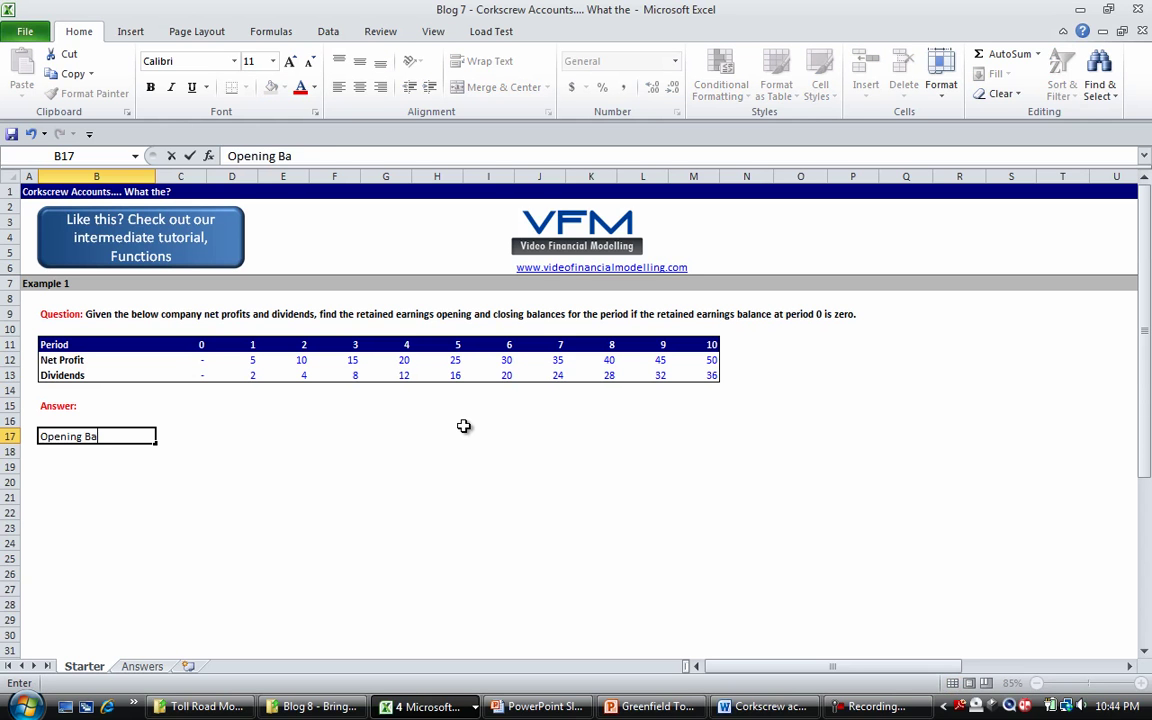
{"action": "type", "text": "lance"}
{"action": "key", "text": "Return"}
{"action": "key", "text": "Return"}
{"action": "key", "text": "Return"}
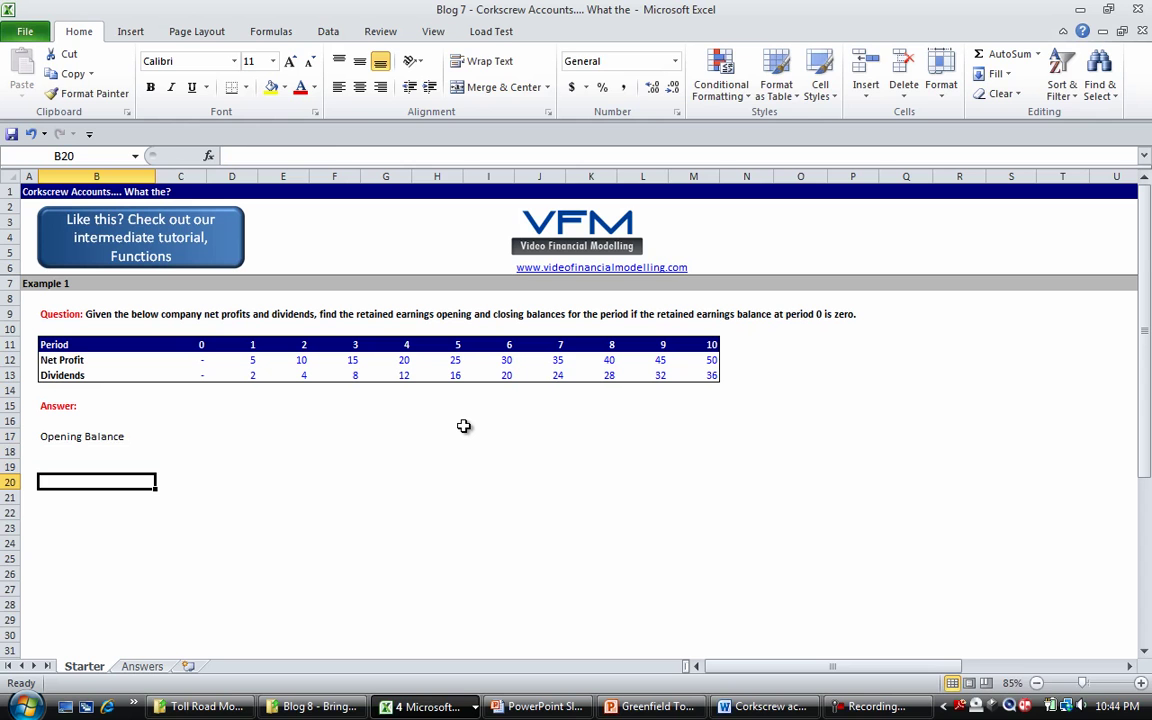
{"action": "type", "text": "Closing"}
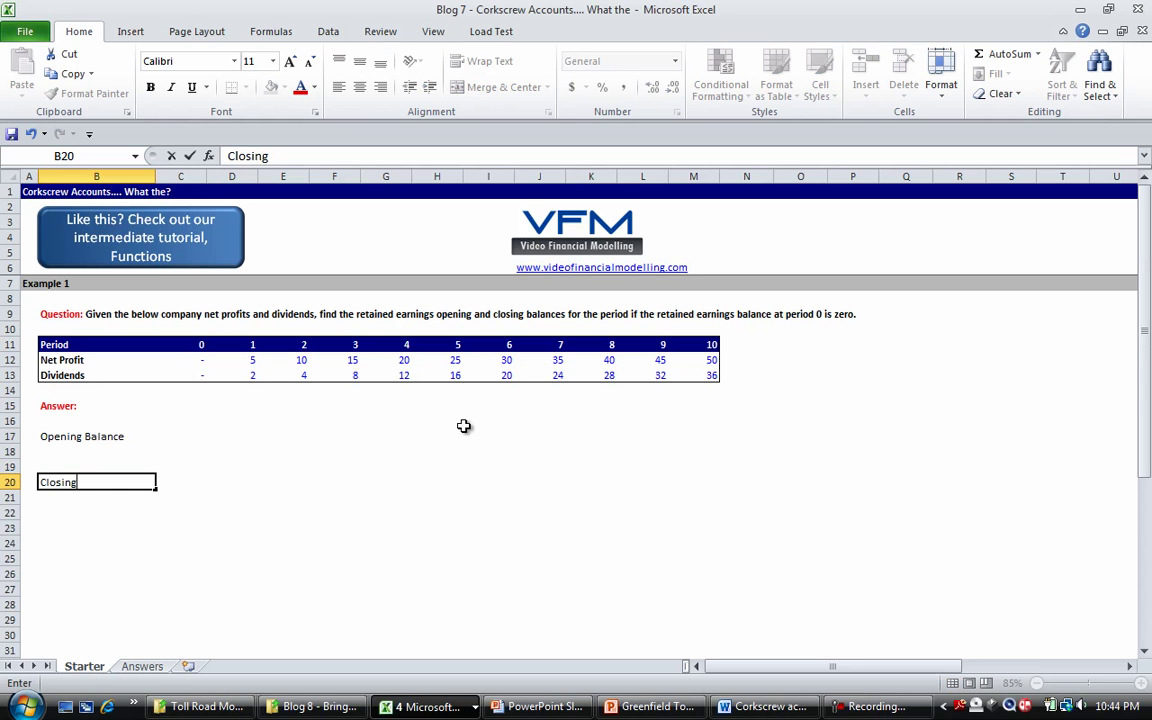
{"action": "type", "text": " Balance"}
{"action": "key", "text": "Return"}
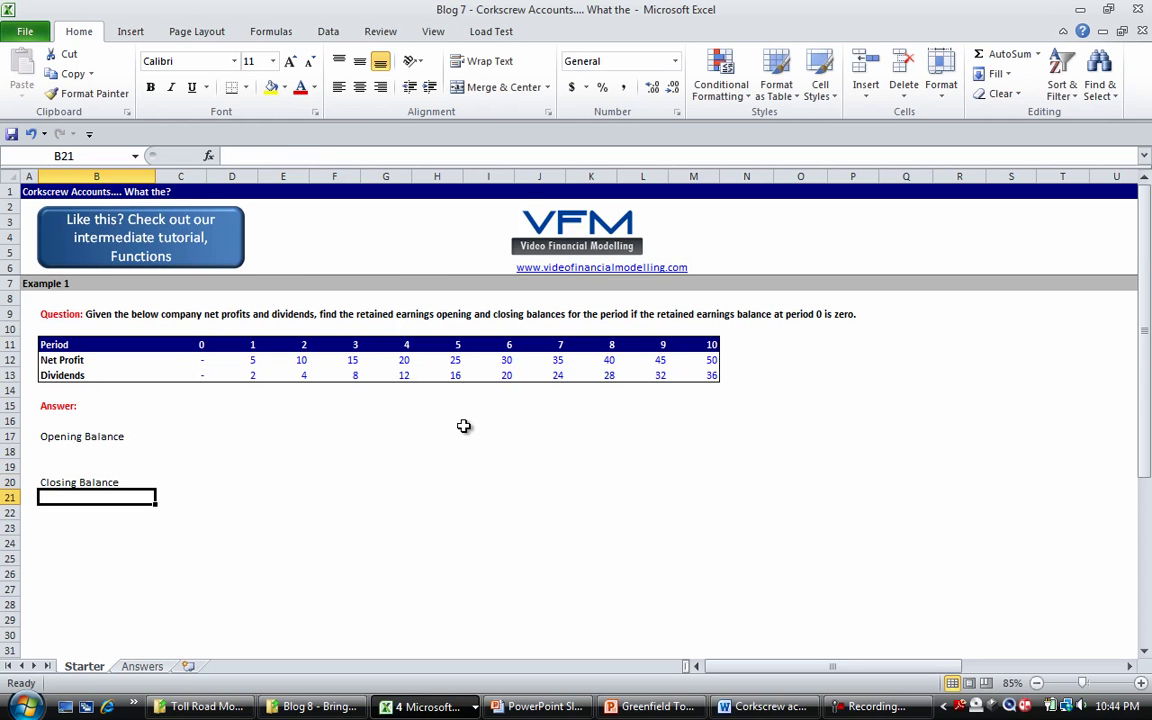
{"action": "key", "text": "Up"}
{"action": "key", "text": "Up"}
{"action": "key", "text": "Up"}
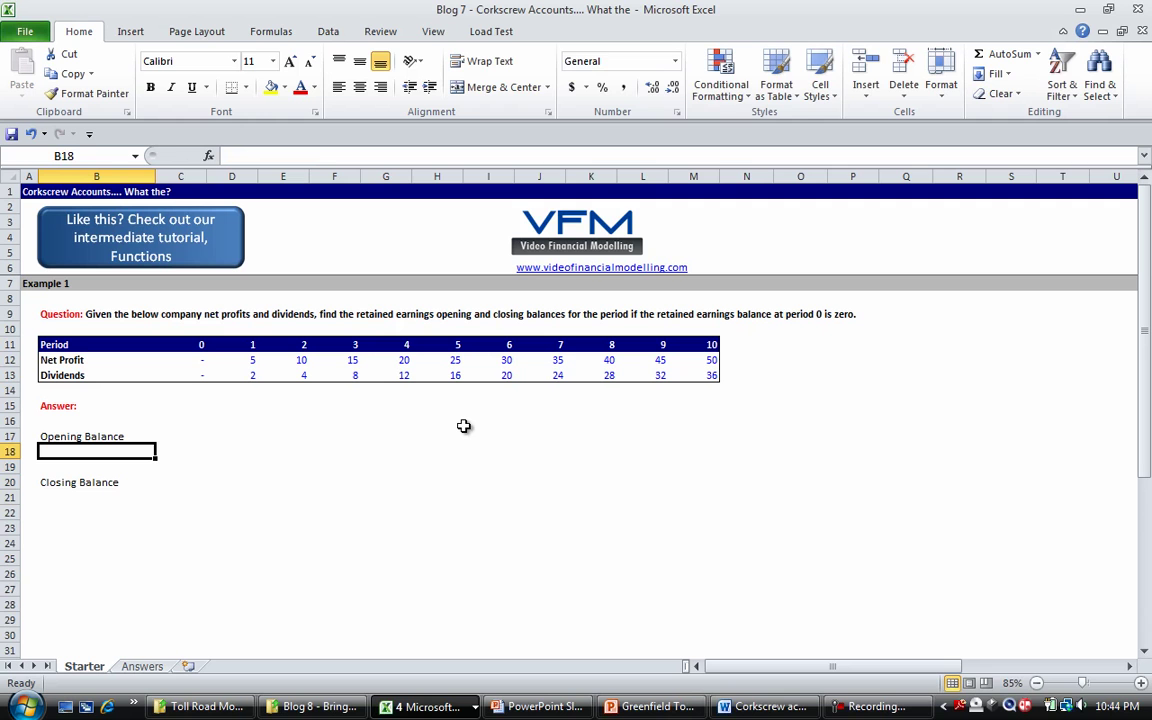
{"action": "type", "text": "Net P"}
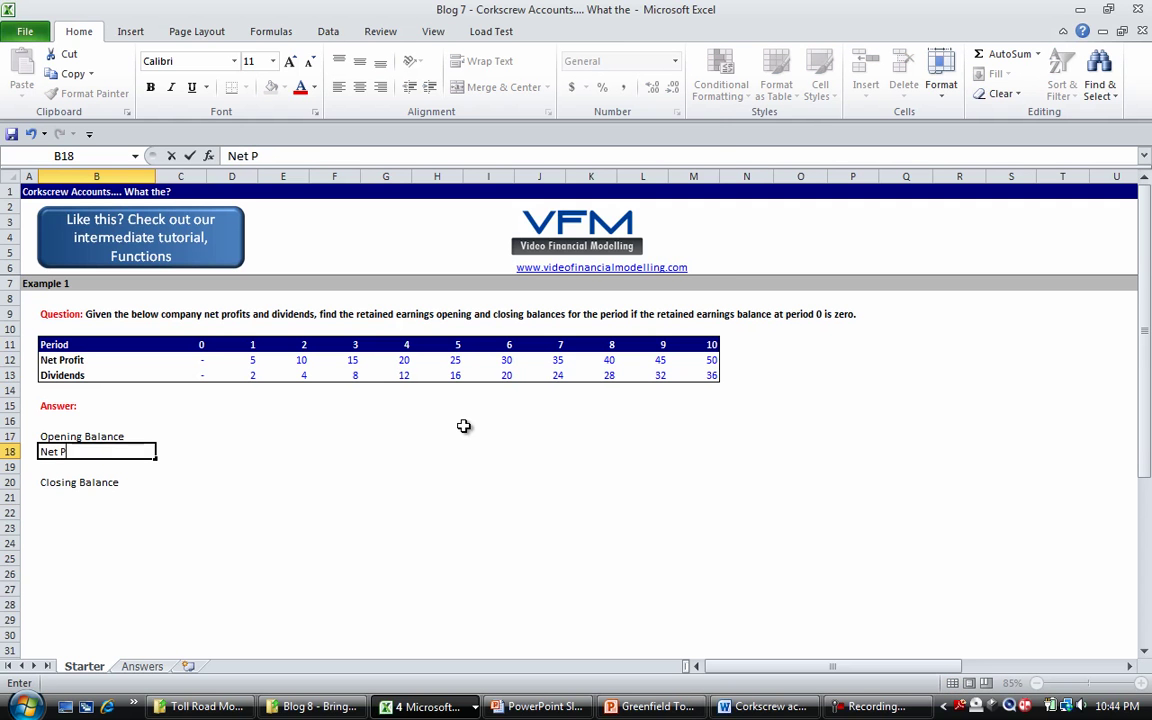
{"action": "type", "text": "rofits (aka Additions"}
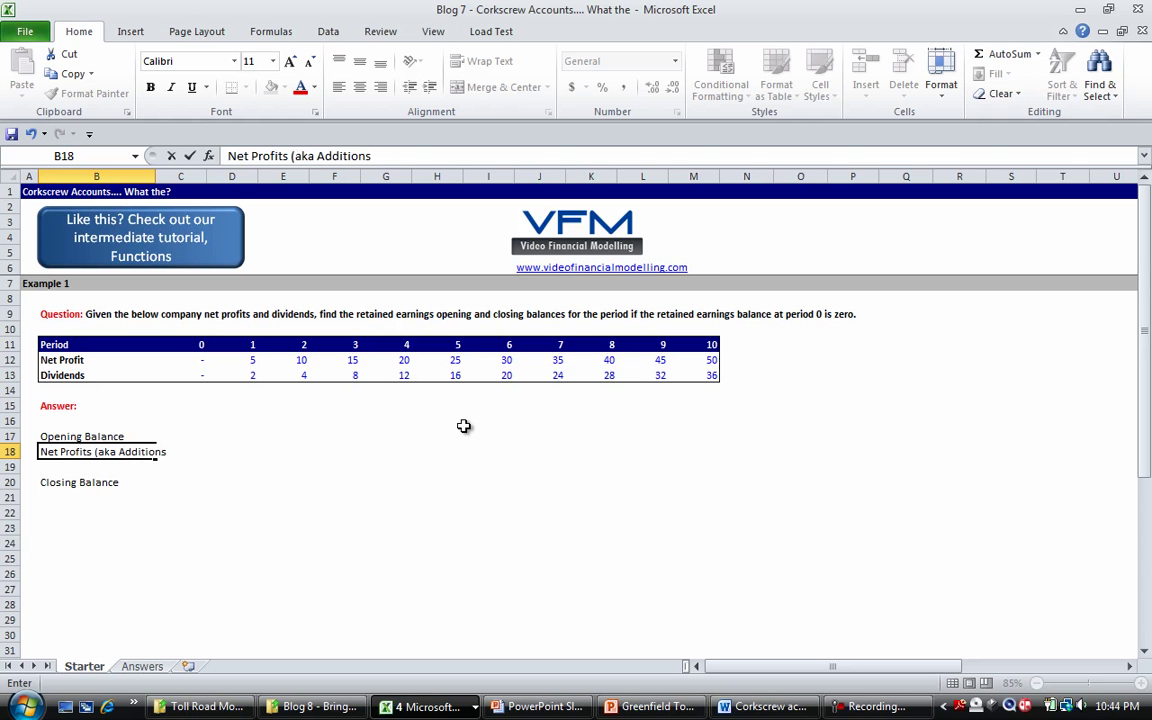
{"action": "type", "text": ")"}
{"action": "key", "text": "Return"}
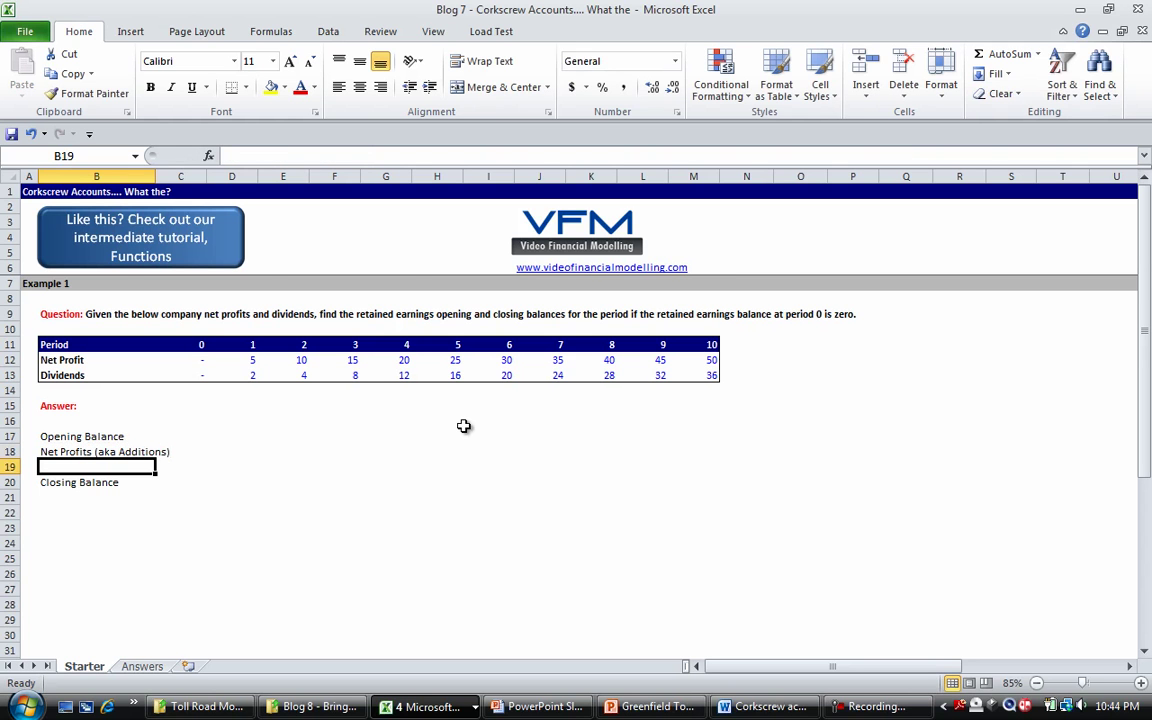
{"action": "type", "text": "Dividends ("}
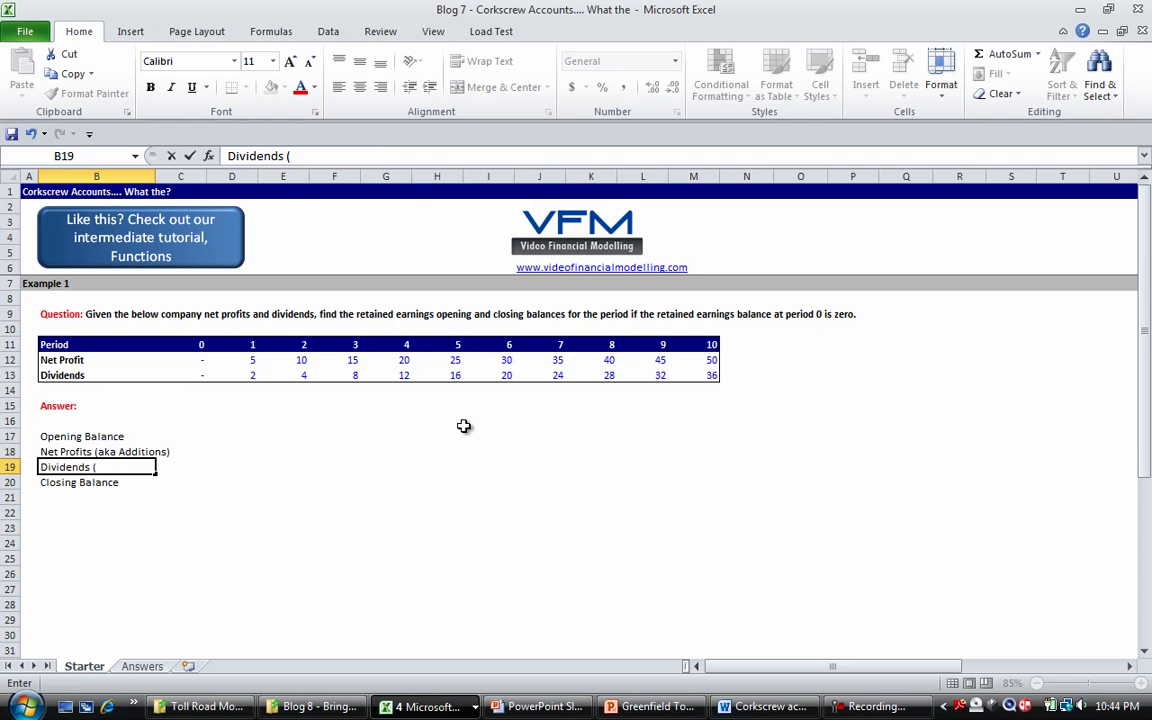
{"action": "type", "text": "Deductions"}
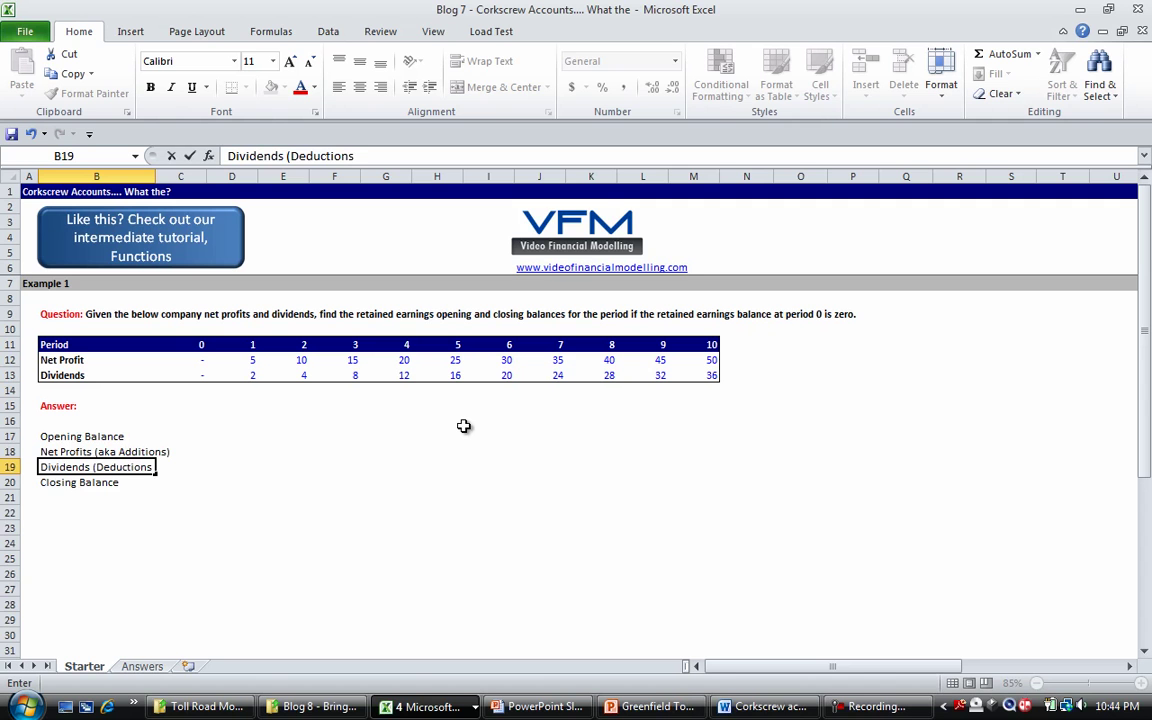
{"action": "type", "text": ")"}
{"action": "key", "text": "Return"}
Add top borders across B20:M20 and B18:M18 above the Closing Balance and Net Profits rows.
{"action": "key", "text": "shift+Right"}
{"action": "key", "text": "shift+Right"}
{"action": "key", "text": "shift+Right"}
{"action": "key", "text": "shift+Right"}
{"action": "key", "text": "shift+Right"}
{"action": "key", "text": "shift+Right"}
{"action": "key", "text": "shift+Right"}
{"action": "key", "text": "shift+Right"}
{"action": "key", "text": "shift+Right"}
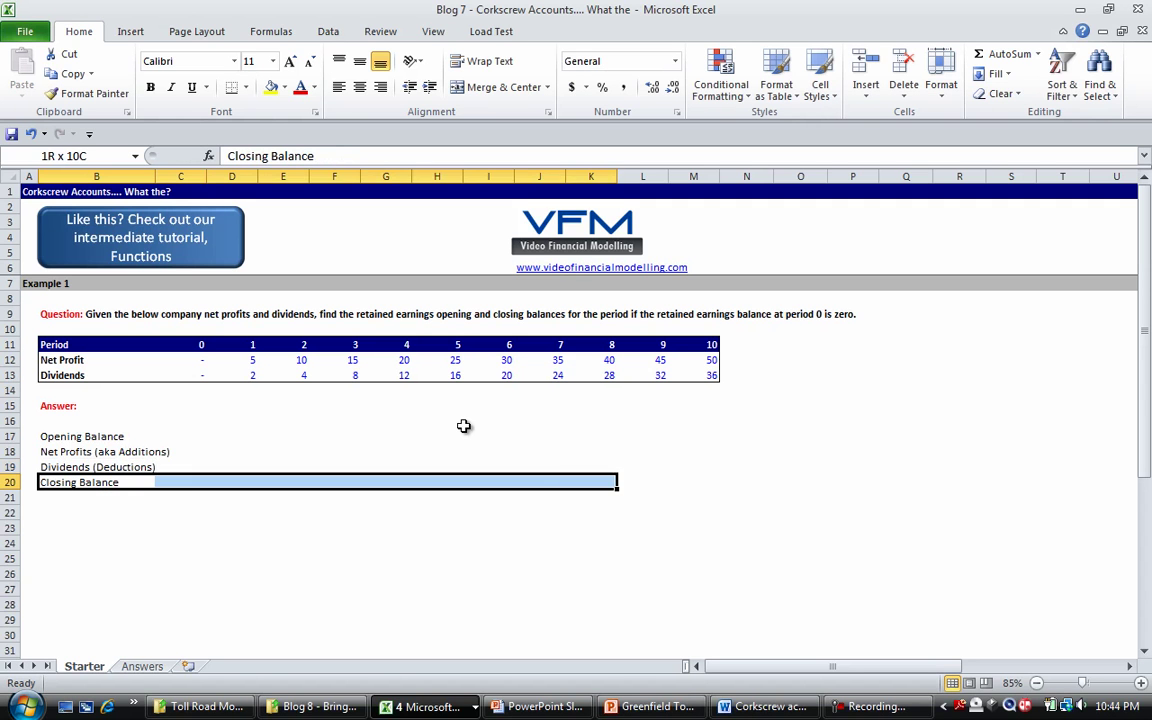
{"action": "key", "text": "shift+Right"}
{"action": "key", "text": "shift+Right"}
{"action": "key", "text": "alt+h"}
{"action": "key", "text": "b"}
{"action": "key", "text": "p"}
{"action": "key", "text": "Up"}
{"action": "key", "text": "Up"}
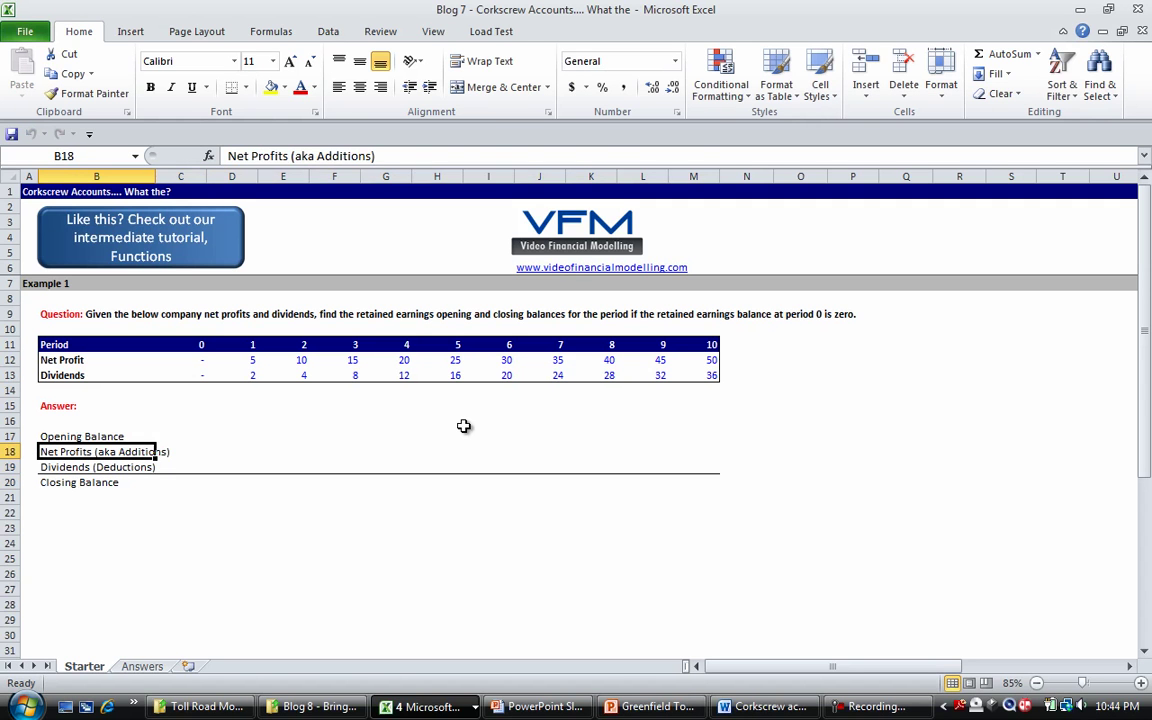
{"action": "key", "text": "shift+Right"}
{"action": "key", "text": "shift+Right"}
{"action": "key", "text": "shift+Right"}
{"action": "key", "text": "shift+Right"}
{"action": "key", "text": "shift+Right"}
{"action": "key", "text": "shift+Right"}
{"action": "key", "text": "shift+Right"}
{"action": "key", "text": "shift+Right"}
{"action": "key", "text": "shift+Right"}
{"action": "key", "text": "shift+Right"}
{"action": "key", "text": "shift+Right"}
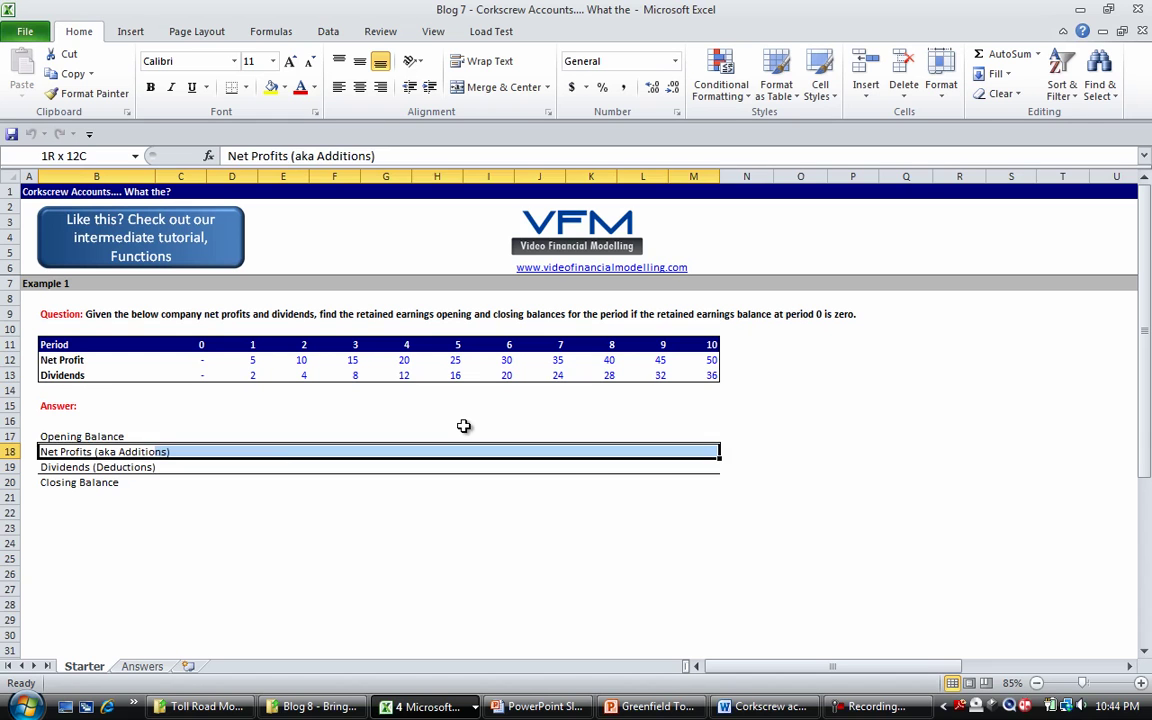
{"action": "key", "text": "alt+h"}
{"action": "key", "text": "b"}
{"action": "key", "text": "p"}
{"action": "key", "text": "Up"}
{"action": "key", "text": "Right"}
{"action": "key", "text": "Right"}
{"action": "key", "text": "Right"}
{"action": "key", "text": "Left"}
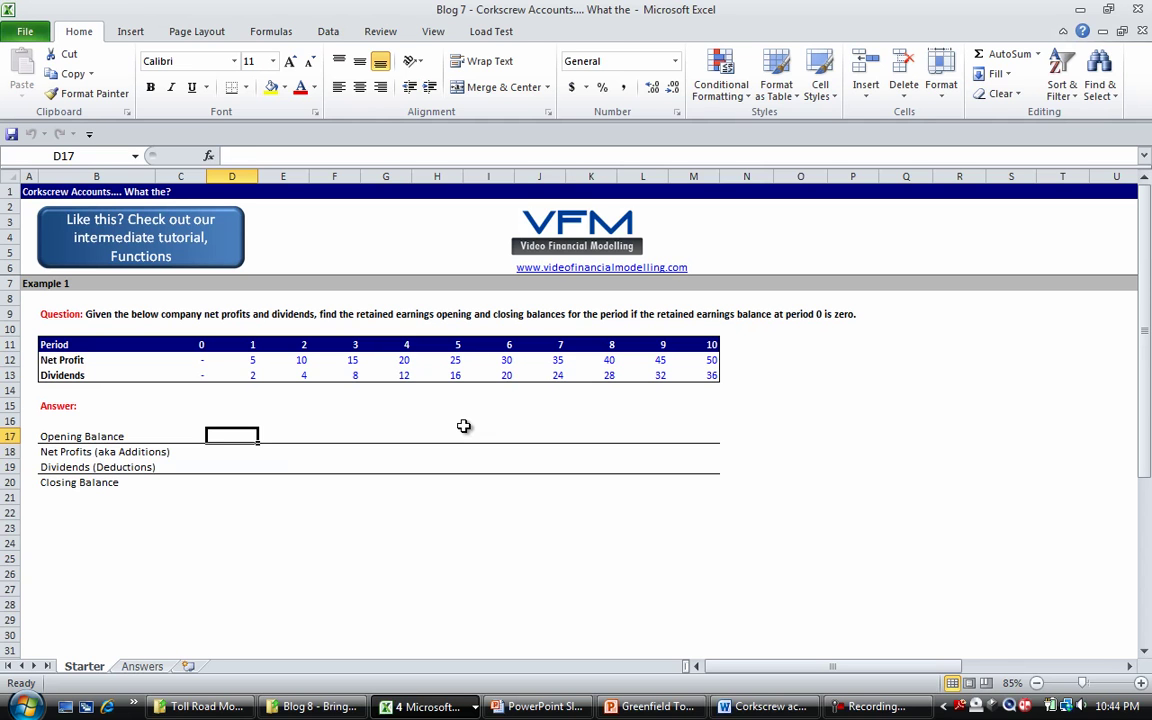
Link period 1's opening balance in D17 to the prior closing balance with =C20.
{"action": "type", "text": "="}
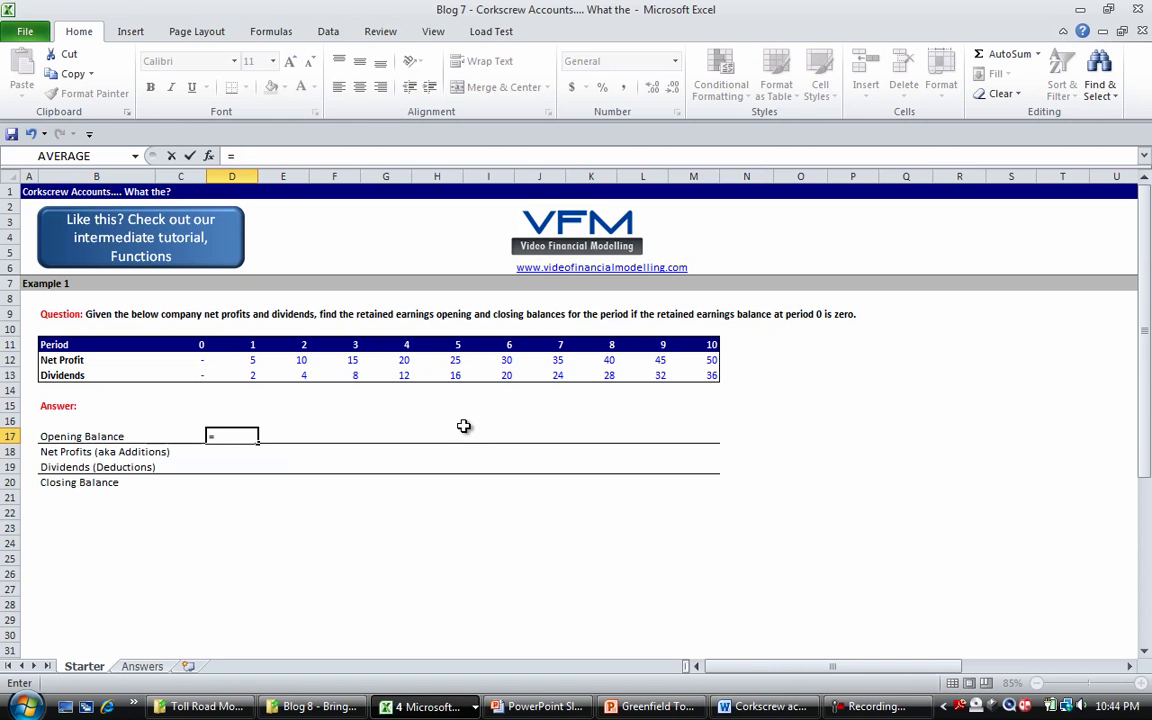
{"action": "key", "text": "Left"}
{"action": "key", "text": "Down"}
{"action": "key", "text": "Down"}
{"action": "key", "text": "Down"}
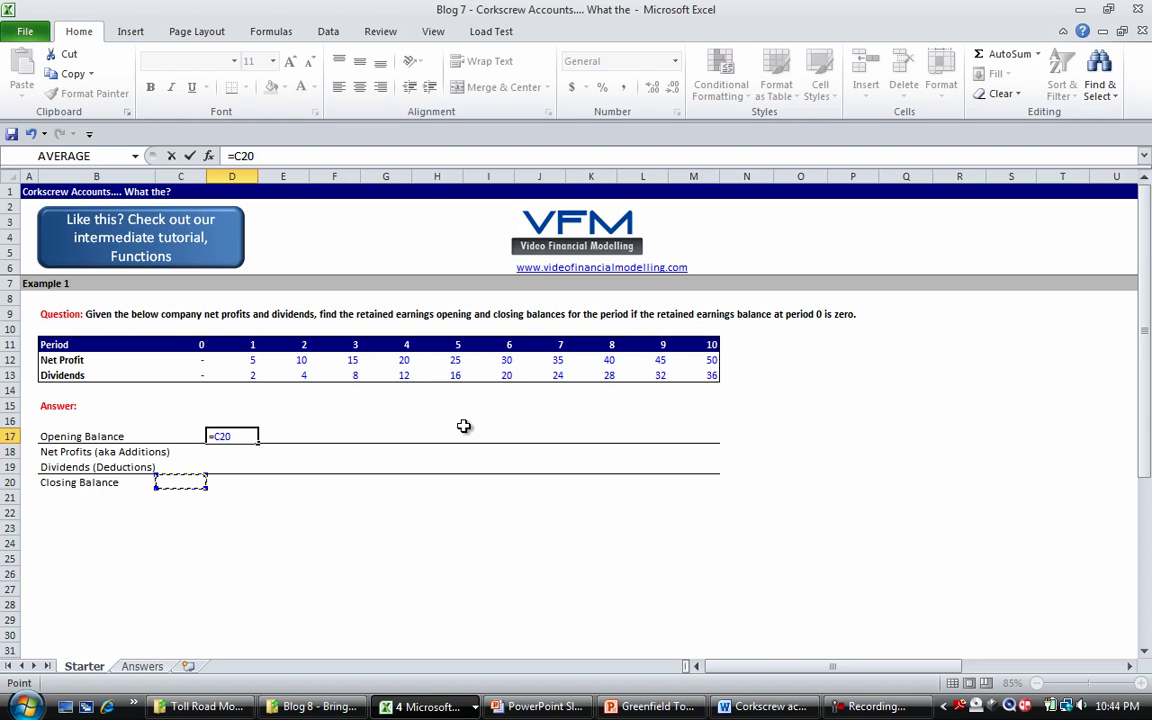
{"action": "key", "text": "Return"}
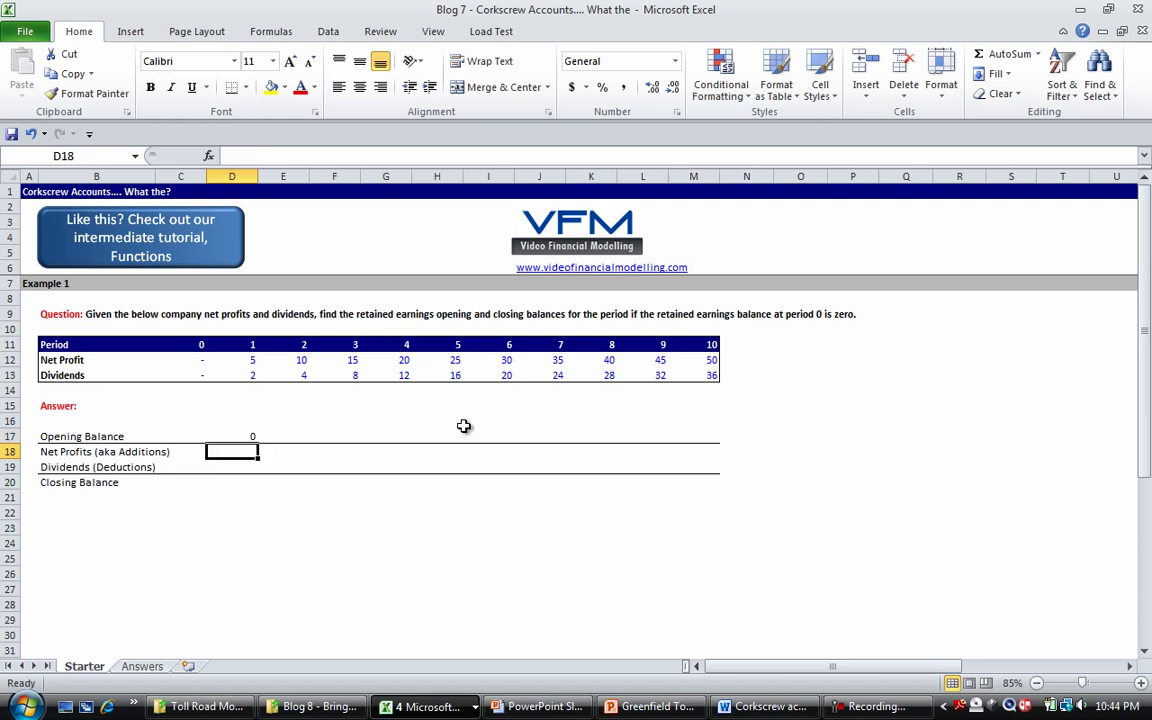
{"action": "key", "text": "Down"}
{"action": "key", "text": "Down"}
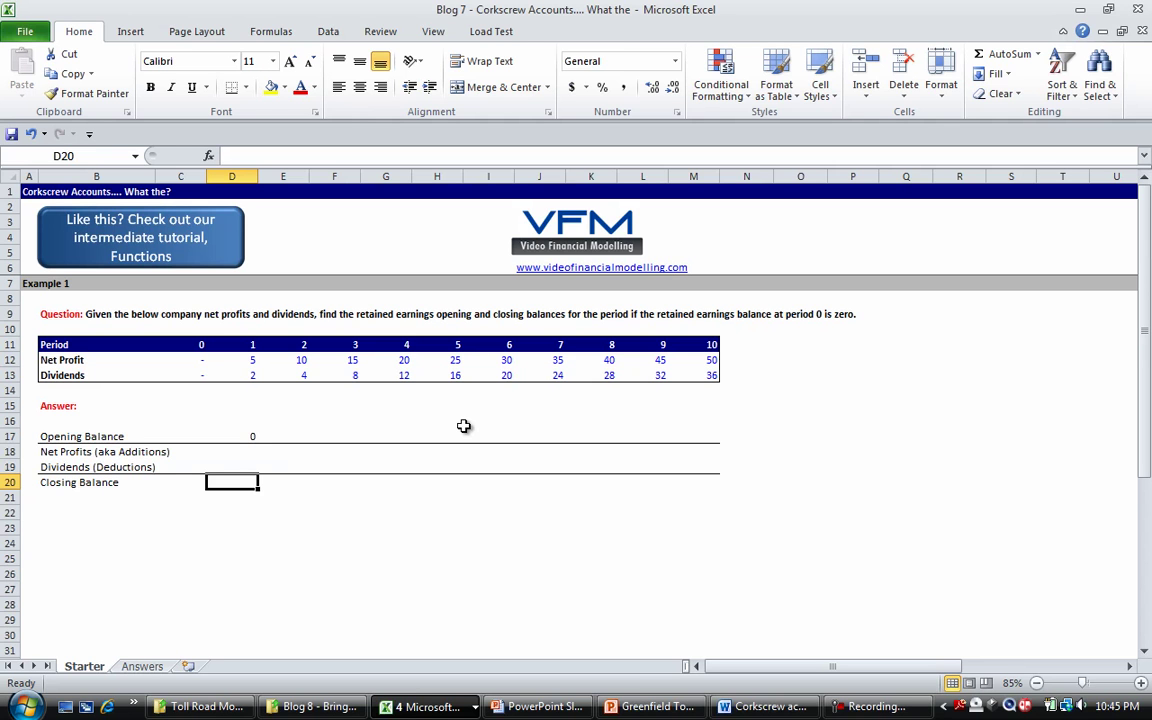
Set D20 to =SUM(D17:D19), fill D17:D20 across to column M, and show zeros as dashes.
{"action": "key", "text": "alt+equal"}
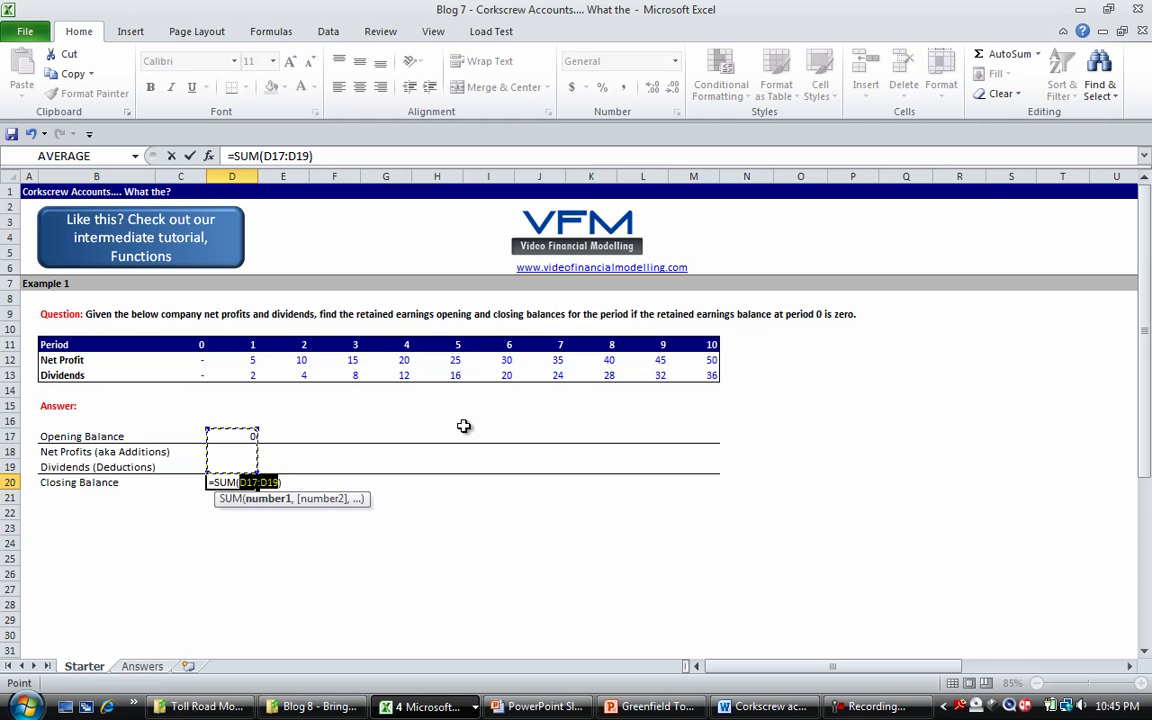
{"action": "key", "text": "Return"}
{"action": "key", "text": "Up"}
{"action": "key", "text": "shift+Up"}
{"action": "key", "text": "shift+Up"}
{"action": "key", "text": "shift+Up"}
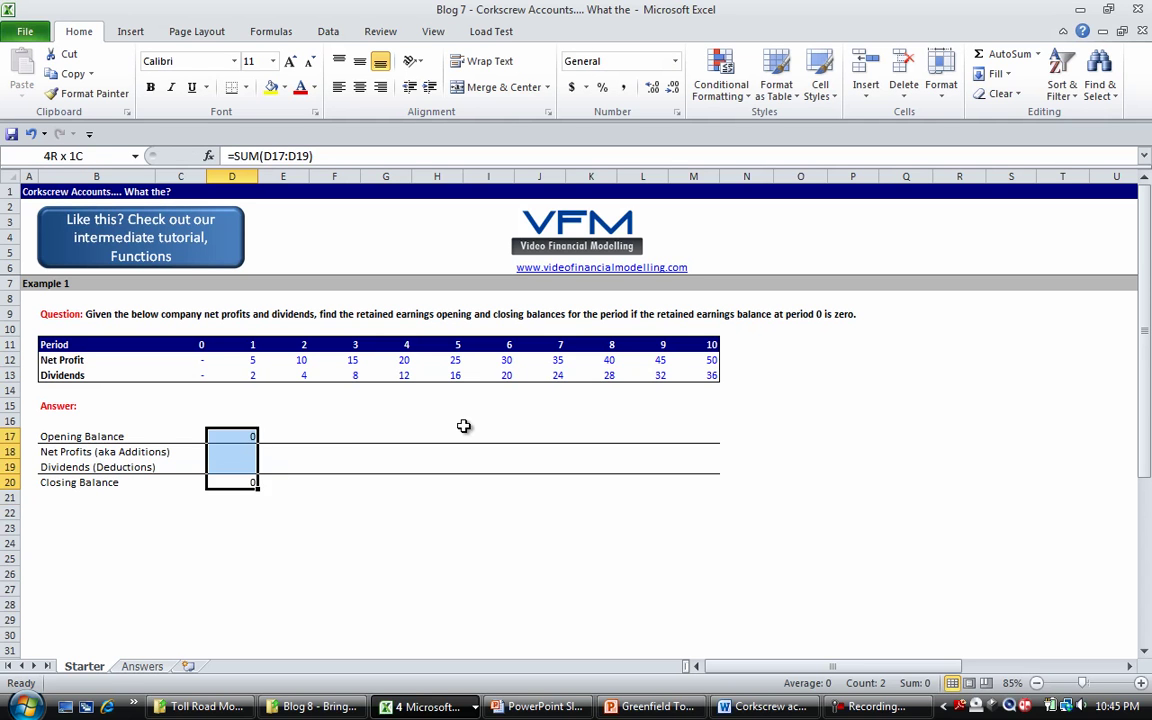
{"action": "key", "text": "shift+Right"}
{"action": "key", "text": "shift+Right"}
{"action": "key", "text": "shift+Right"}
{"action": "key", "text": "shift+Right"}
{"action": "key", "text": "shift+Right"}
{"action": "key", "text": "shift+Right"}
{"action": "key", "text": "shift+Right"}
{"action": "key", "text": "shift+Right"}
{"action": "key", "text": "shift+Right"}
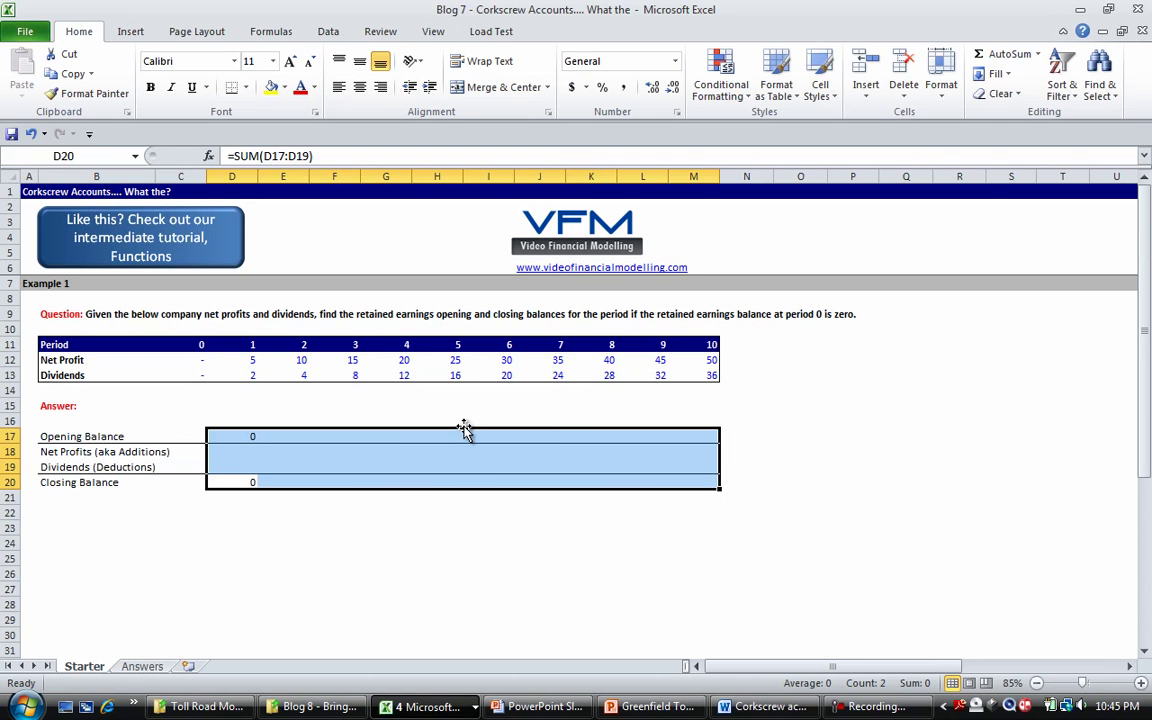
{"action": "key", "text": "ctrl+r"}
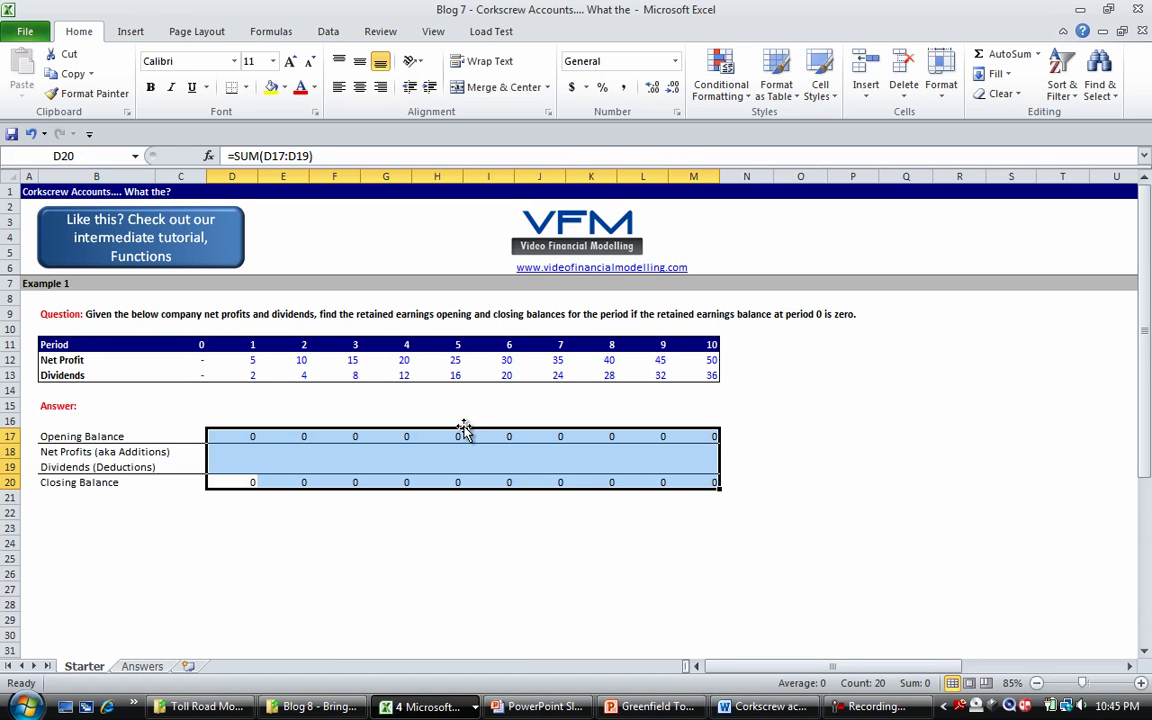
{"action": "key", "text": "ctrl+shift+n"}
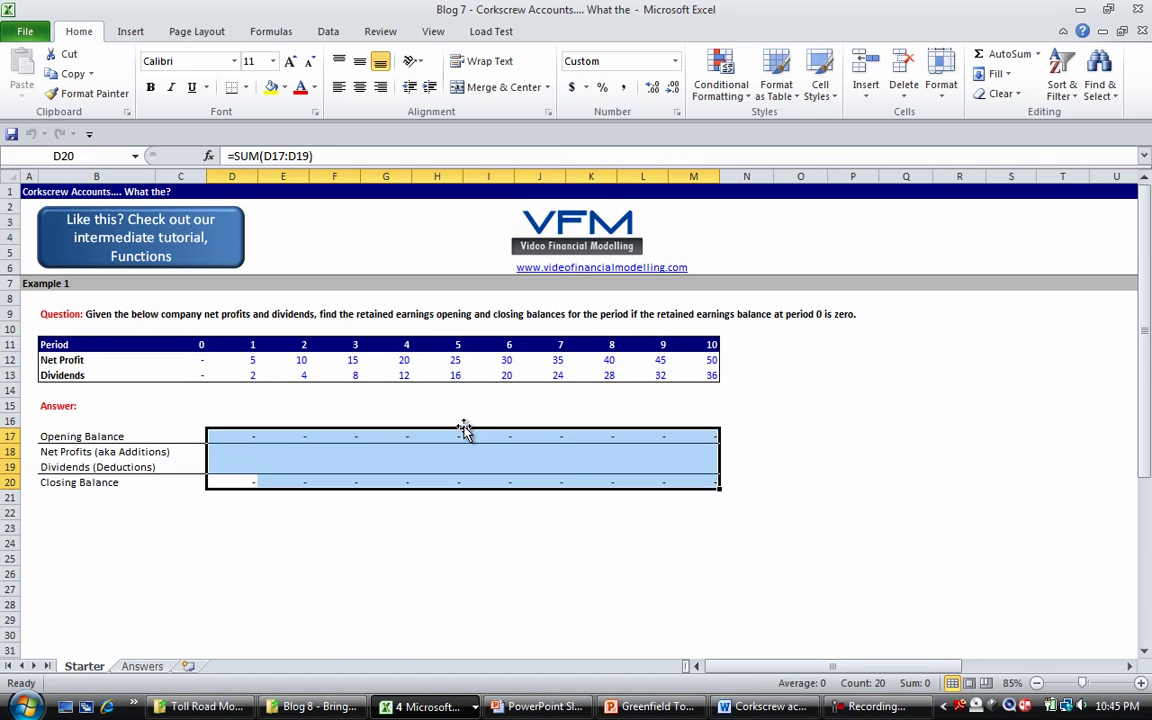
Type the heading 'Retained Earnings' in B16 above Opening Balance and make it bold.
{"action": "key", "text": "Left"}
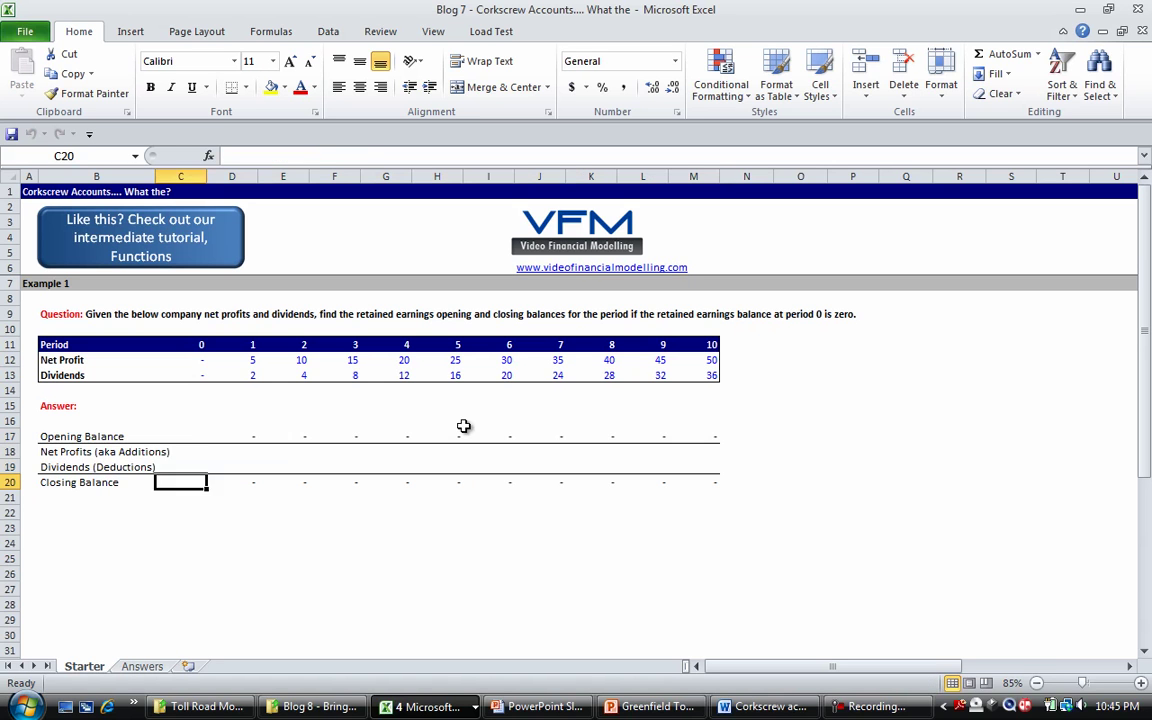
{"action": "key", "text": "Left"}
{"action": "key", "text": "Left"}
{"action": "key", "text": "Up"}
{"action": "key", "text": "Up"}
{"action": "key", "text": "Right"}
{"action": "key", "text": "Right"}
{"action": "key", "text": "Right"}
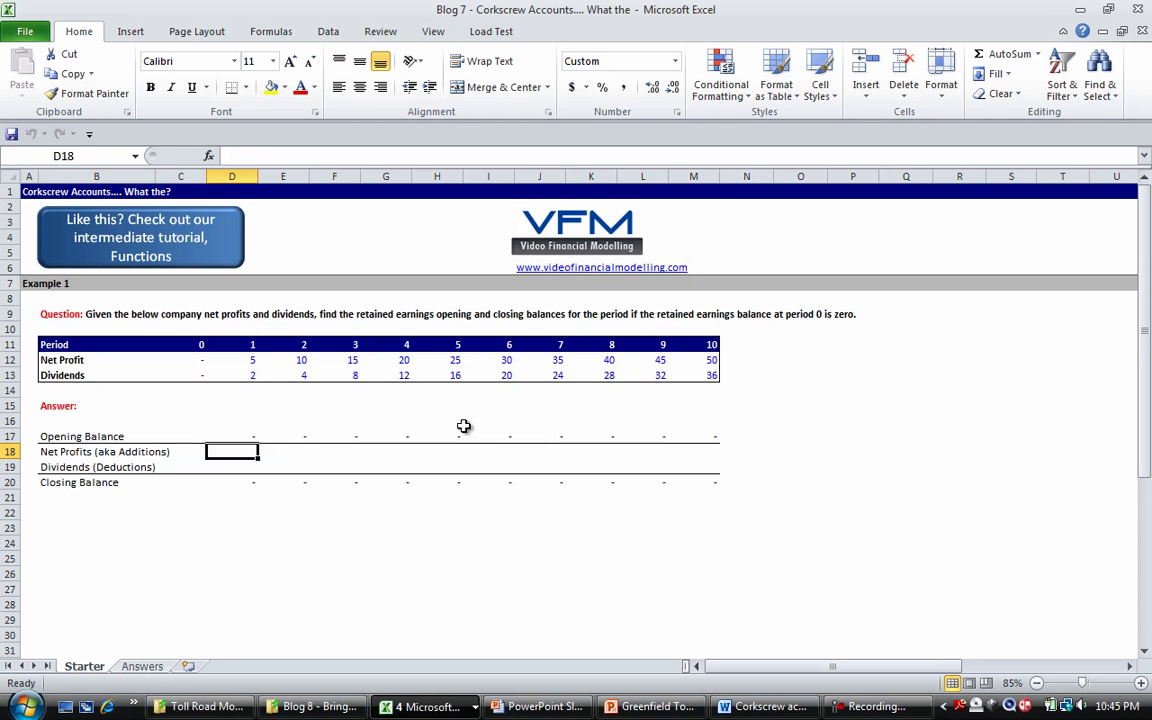
{"action": "key", "text": "Up"}
{"action": "key", "text": "Left"}
{"action": "key", "text": "Left"}
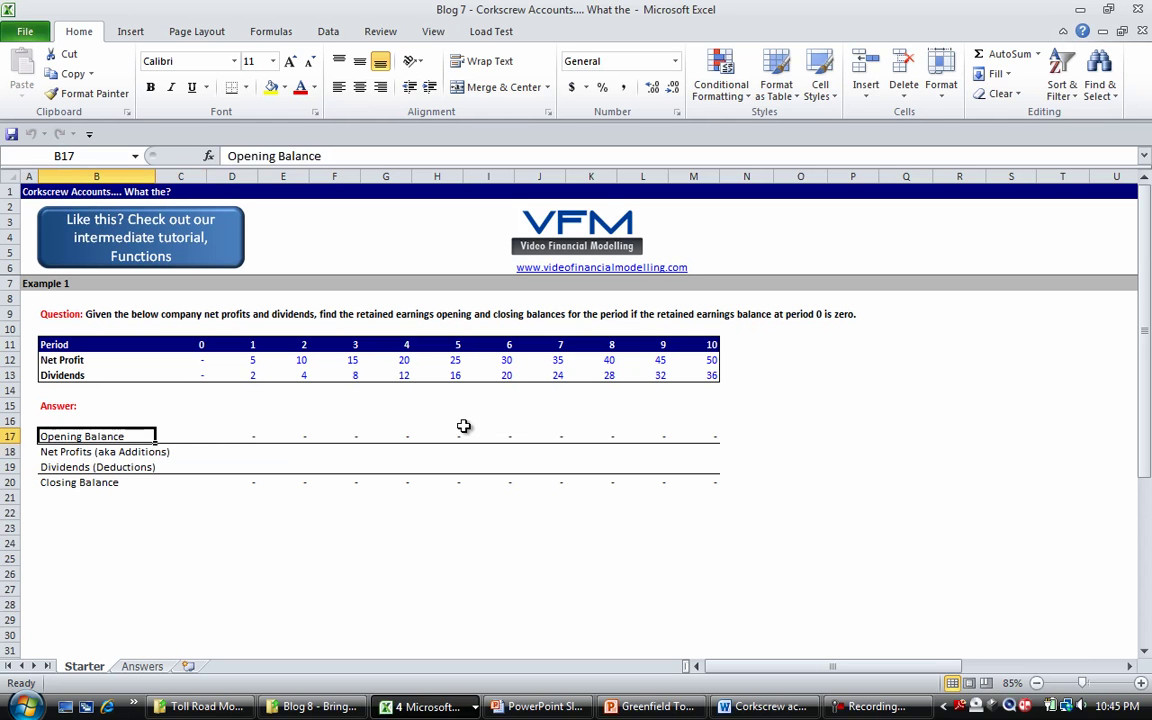
{"action": "key", "text": "Up"}
{"action": "type", "text": "Retained Earnings"}
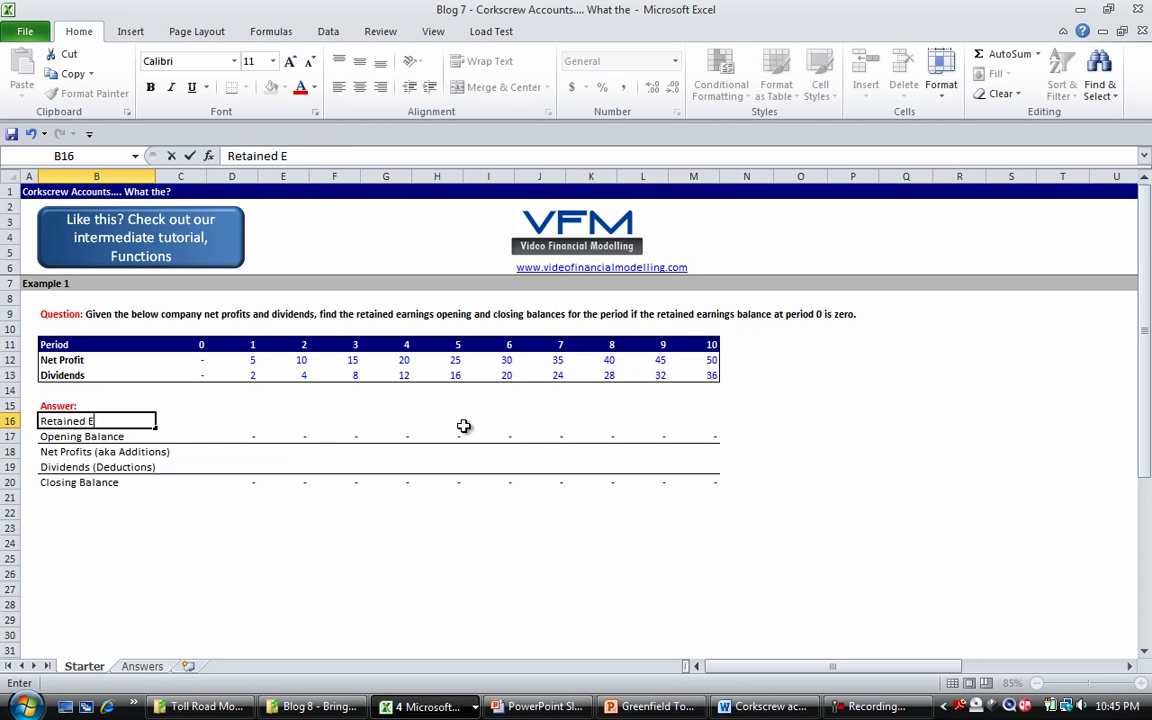
{"action": "key", "text": "Return"}
{"action": "key", "text": "Up"}
{"action": "key", "text": "ctrl+b"}
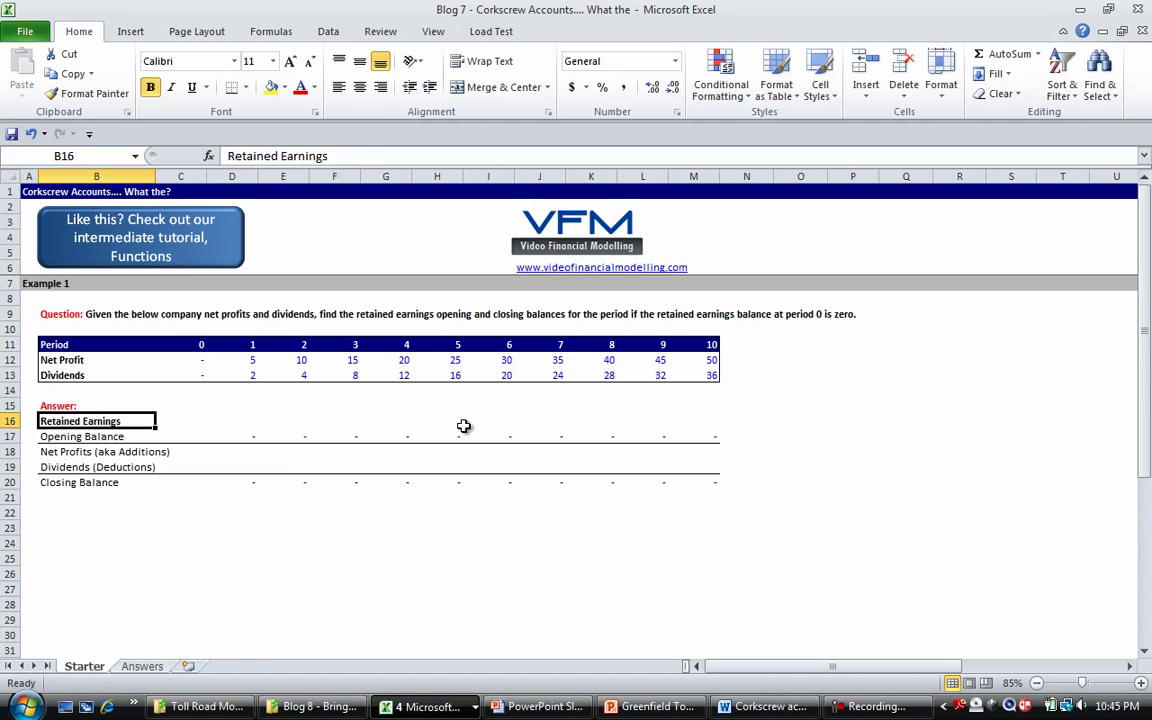
Link Net Profits D18 to =D12 and fill across to M18, giving 5 to 50.
{"action": "key", "text": "Down"}
{"action": "key", "text": "Down"}
{"action": "key", "text": "Right"}
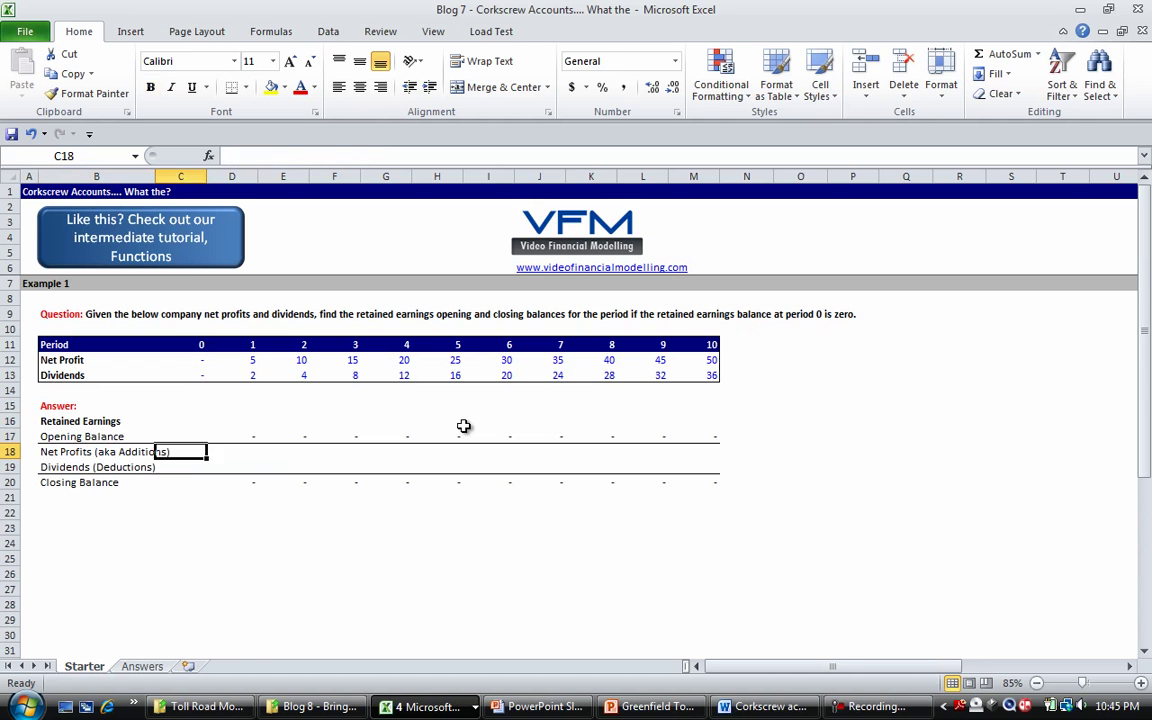
{"action": "key", "text": "Right"}
{"action": "type", "text": "="}
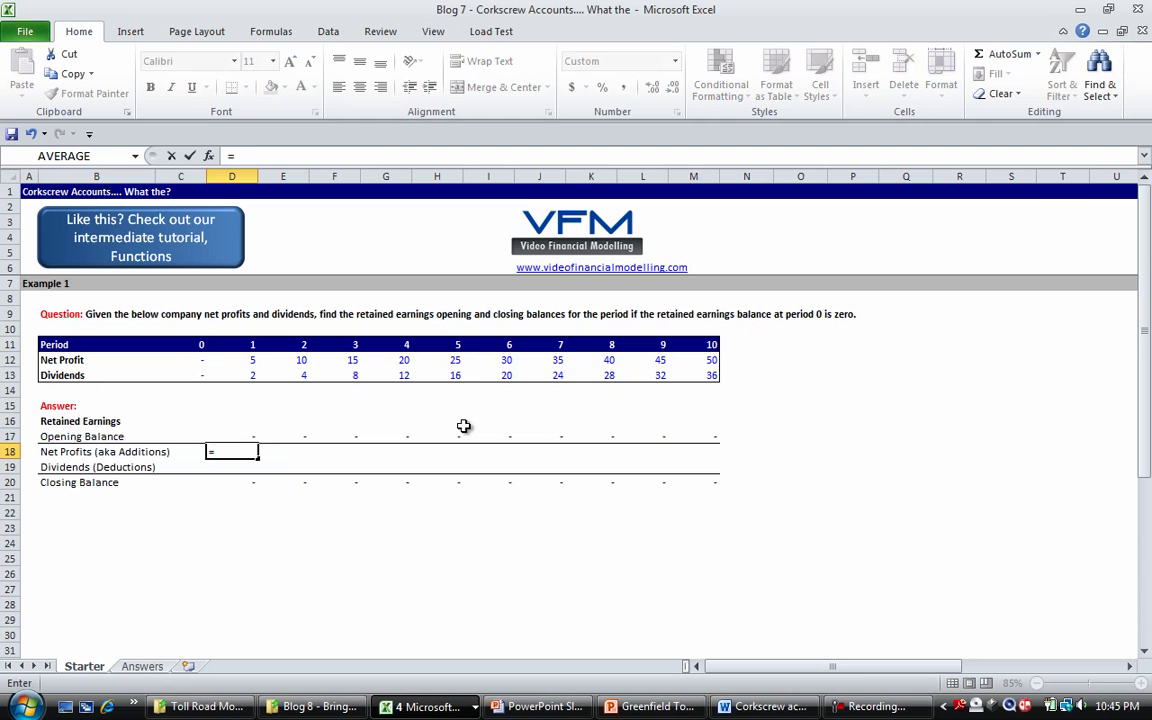
{"action": "key", "text": "Up"}
{"action": "key", "text": "Up"}
{"action": "key", "text": "Up"}
{"action": "key", "text": "Up"}
{"action": "key", "text": "Up"}
{"action": "key", "text": "Up"}
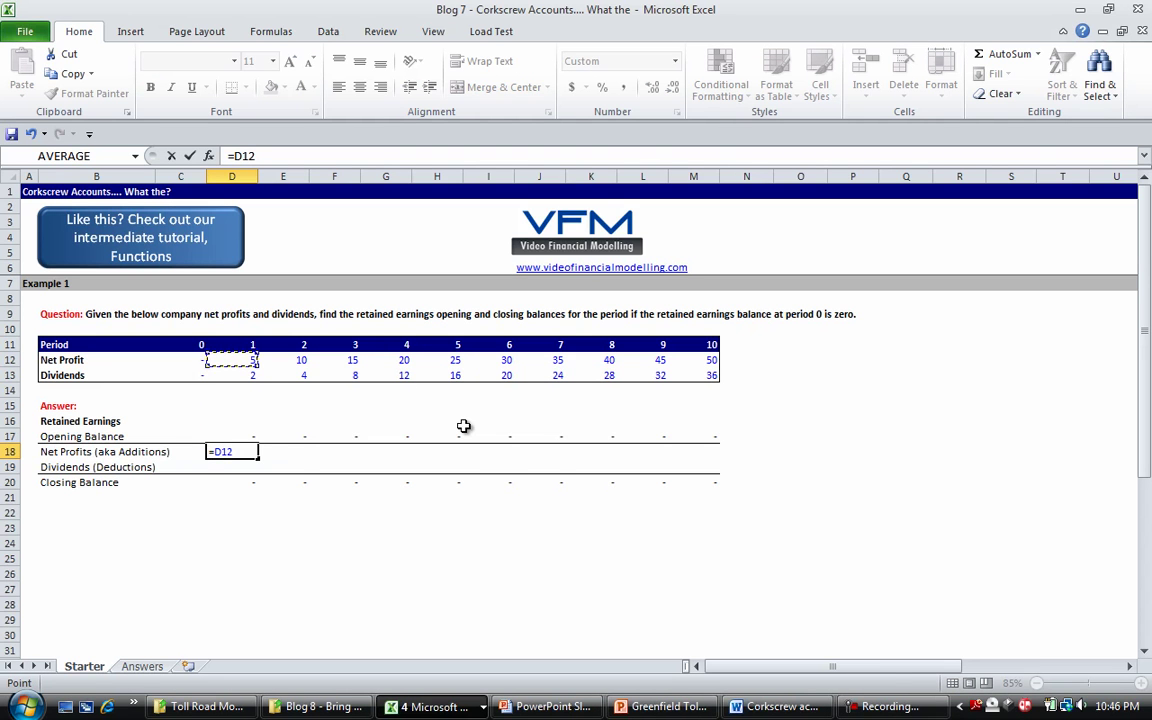
{"action": "key", "text": "Return"}
{"action": "key", "text": "Up"}
{"action": "key", "text": "shift+Right"}
{"action": "key", "text": "shift+Right"}
{"action": "key", "text": "shift+Right"}
{"action": "key", "text": "shift+Right"}
{"action": "key", "text": "shift+Right"}
{"action": "key", "text": "shift+Right"}
{"action": "key", "text": "shift+Right"}
{"action": "key", "text": "shift+Right"}
{"action": "key", "text": "shift+Right"}
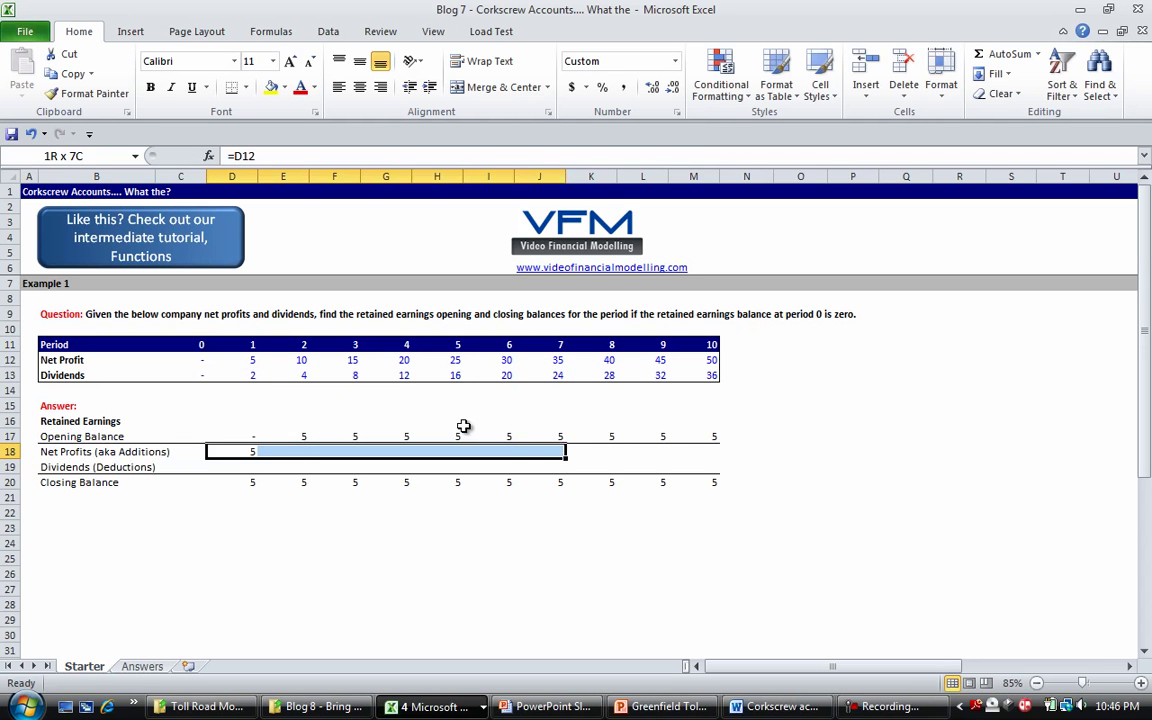
{"action": "key", "text": "shift+Left"}
{"action": "key", "text": "shift+Left"}
{"action": "key", "text": "shift+Left"}
{"action": "key", "text": "shift+Left"}
{"action": "key", "text": "shift+Left"}
{"action": "key", "text": "shift+Left"}
{"action": "key", "text": "shift+Left"}
{"action": "key", "text": "shift+Left"}
{"action": "key", "text": "shift+Left"}
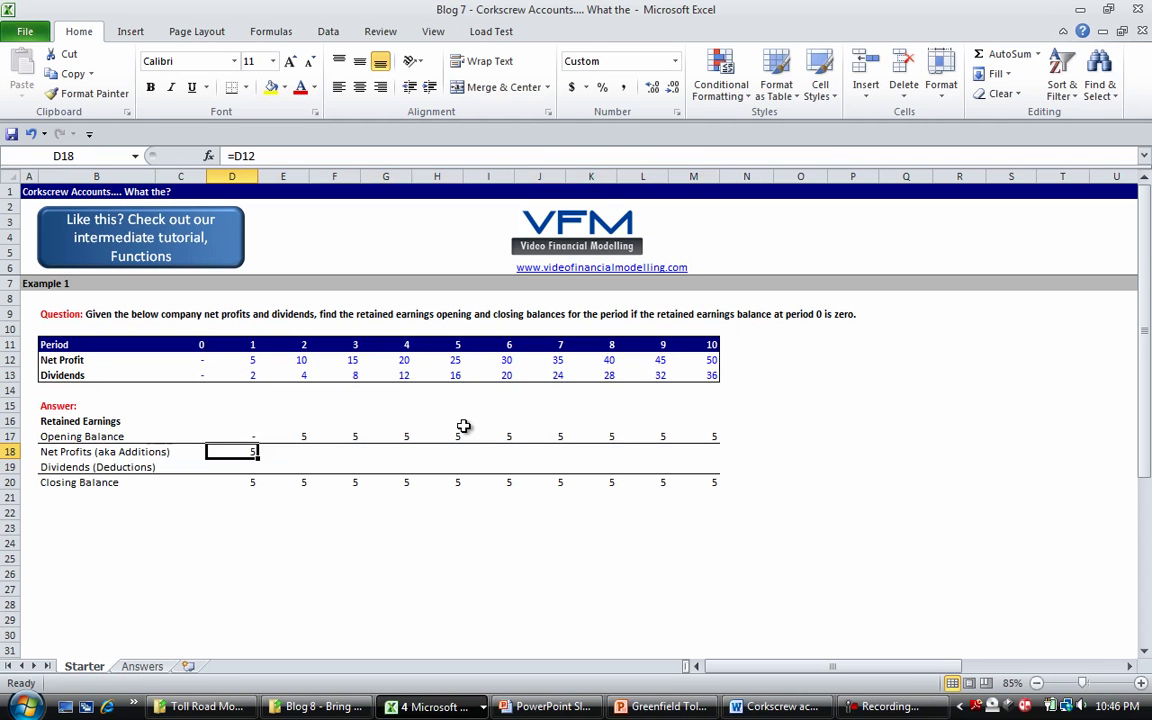
{"action": "key", "text": "shift+Right"}
{"action": "key", "text": "shift+Right"}
{"action": "key", "text": "shift+Right"}
{"action": "key", "text": "shift+Right"}
{"action": "key", "text": "shift+Right"}
{"action": "key", "text": "shift+Right"}
{"action": "key", "text": "shift+Right"}
{"action": "key", "text": "shift+Right"}
{"action": "key", "text": "shift+Right"}
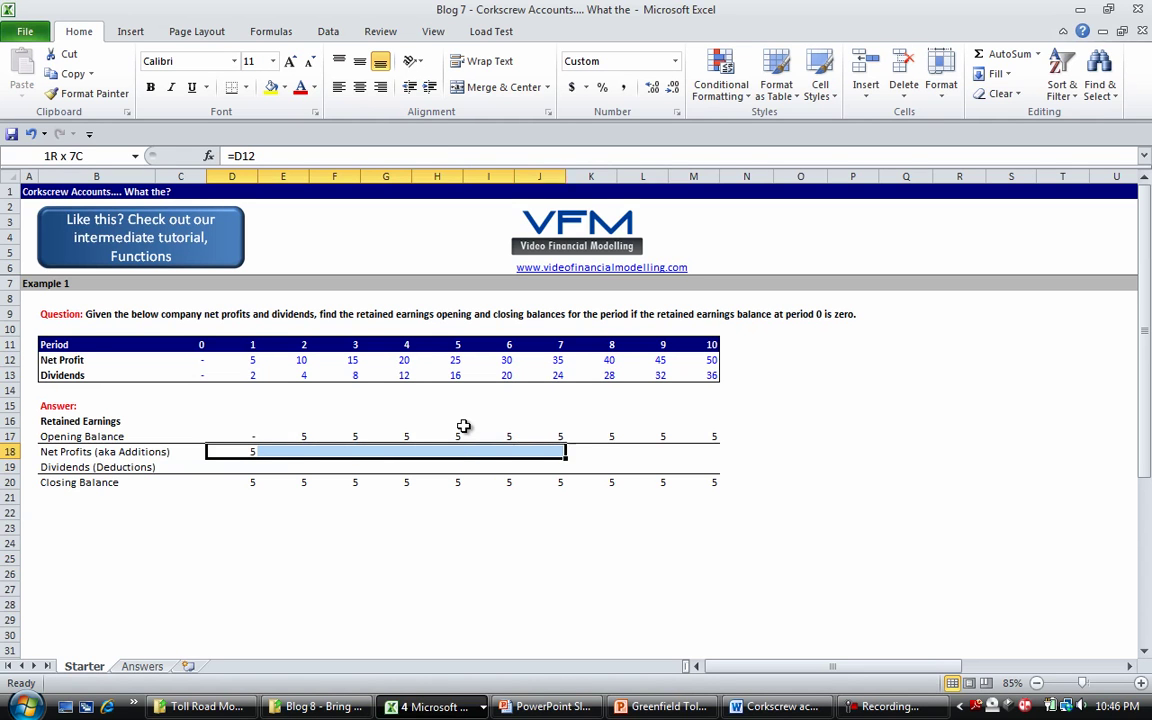
{"action": "key", "text": "ctrl+r"}
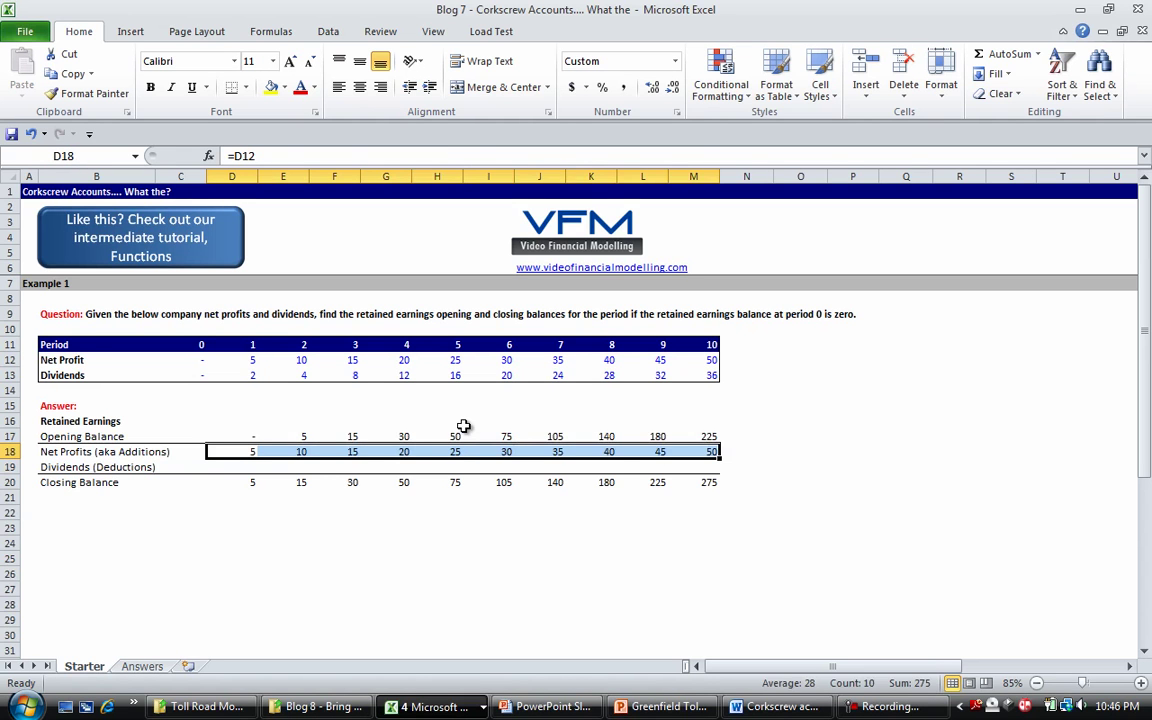
Enter =-D13 in D19 and fill across to M19, showing dividends (2) to (36).
{"action": "key", "text": "Down"}
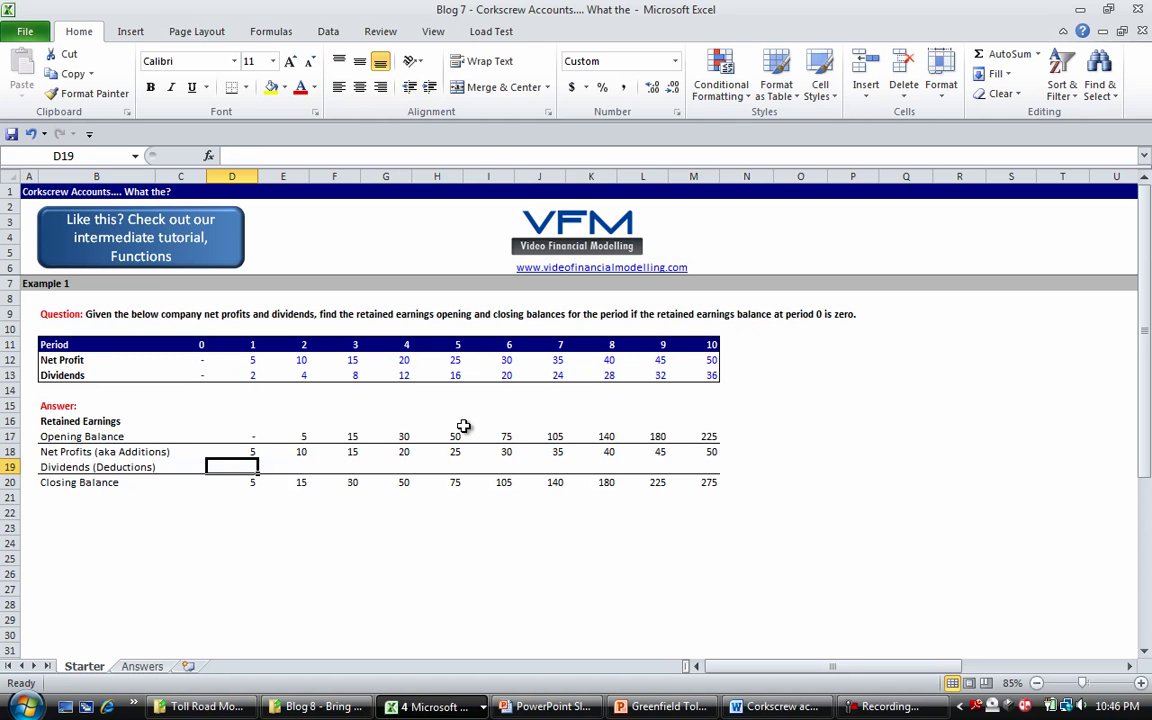
{"action": "type", "text": "=-"}
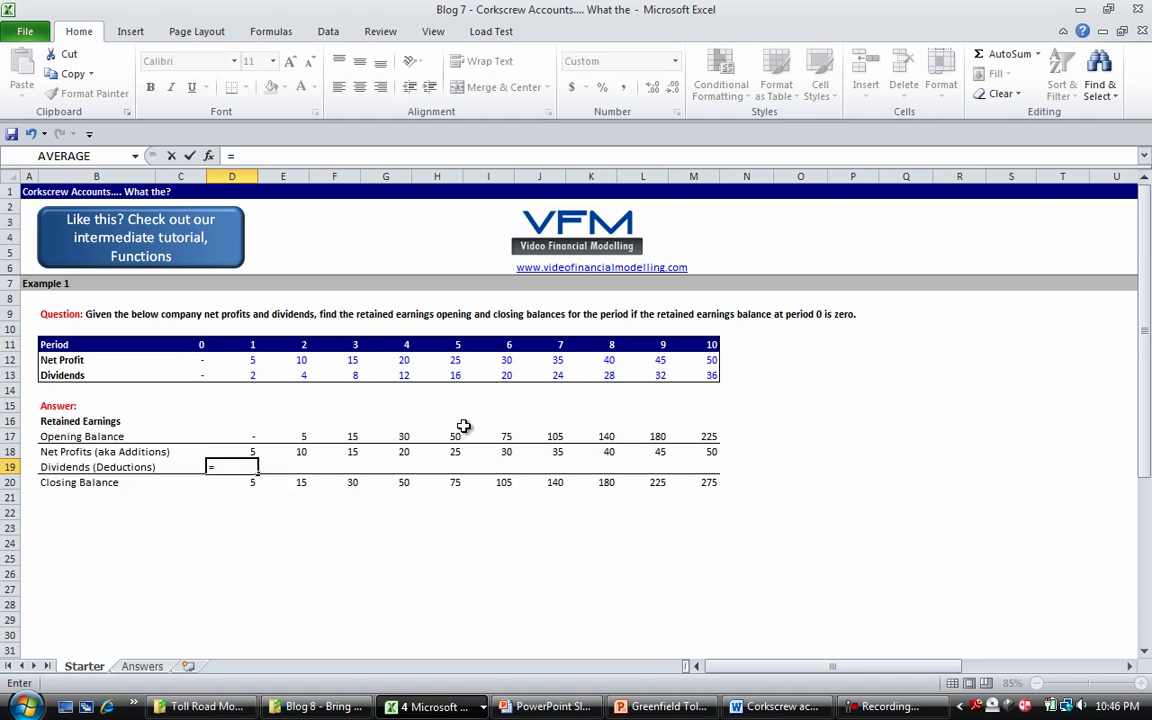
{"action": "key", "text": "Up"}
{"action": "key", "text": "Up"}
{"action": "key", "text": "Up"}
{"action": "key", "text": "Up"}
{"action": "key", "text": "Up"}
{"action": "key", "text": "Up"}
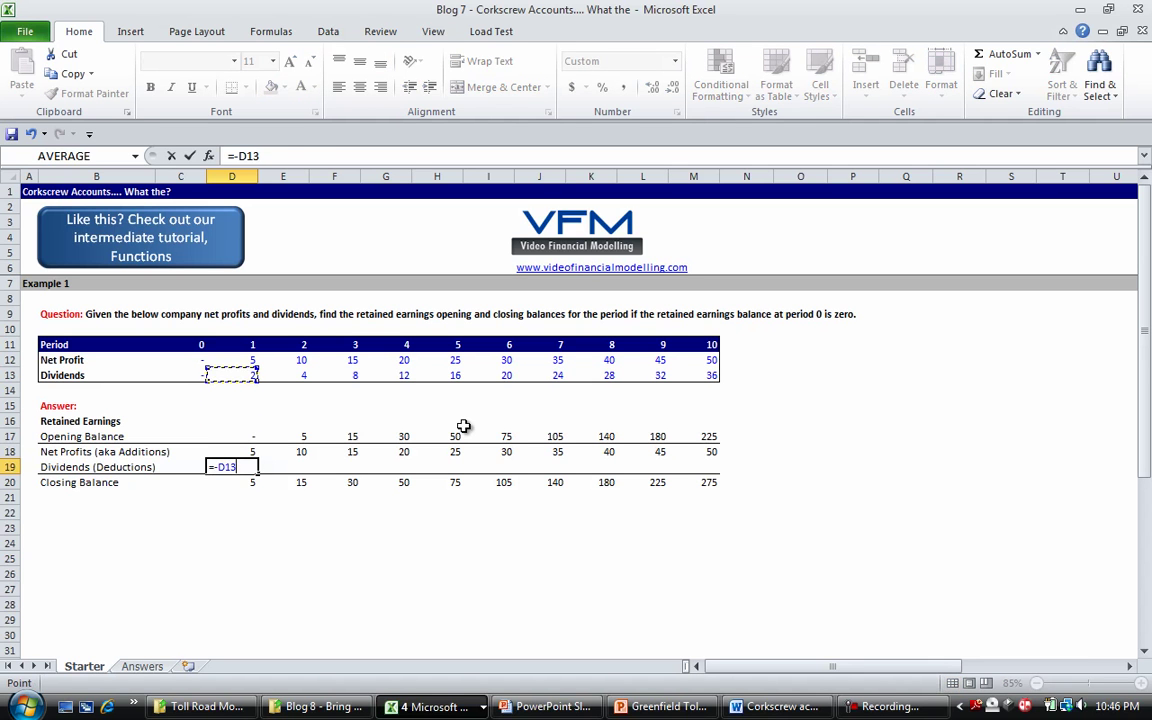
{"action": "key", "text": "Return"}
{"action": "key", "text": "Up"}
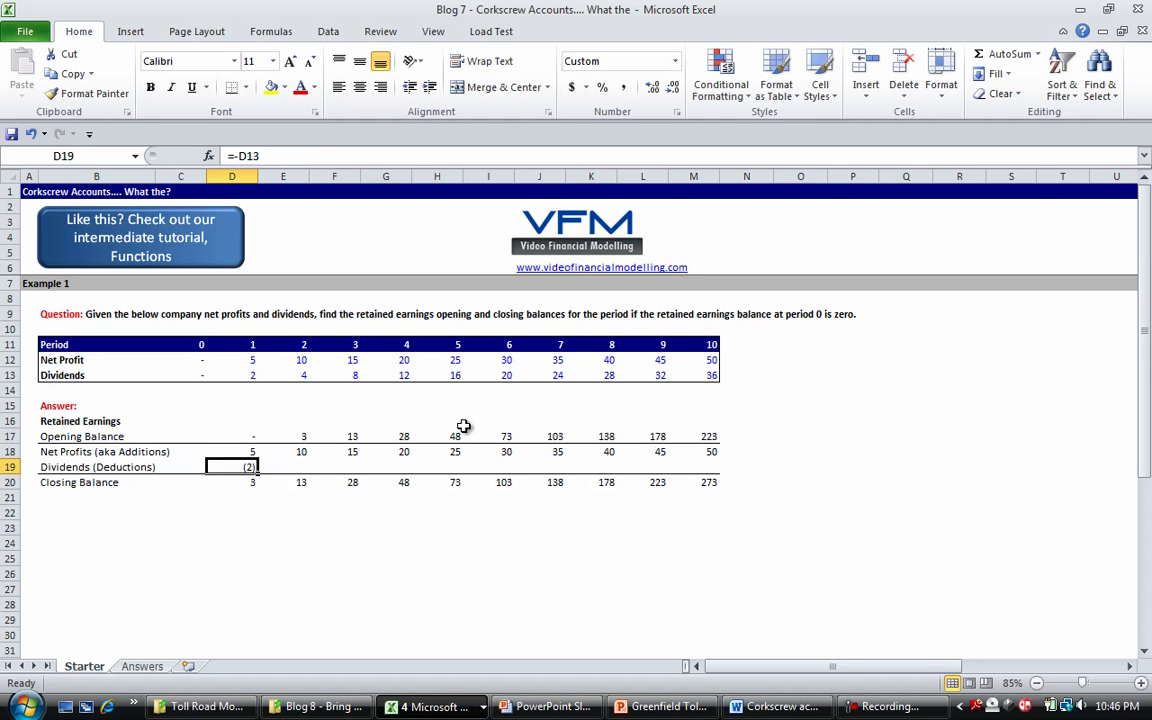
{"action": "key", "text": "shift+Right"}
{"action": "key", "text": "shift+Right"}
{"action": "key", "text": "shift+Right"}
{"action": "key", "text": "shift+Right"}
{"action": "key", "text": "shift+Right"}
{"action": "key", "text": "shift+Right"}
{"action": "key", "text": "shift+Right"}
{"action": "key", "text": "shift+Right"}
{"action": "key", "text": "shift+Right"}
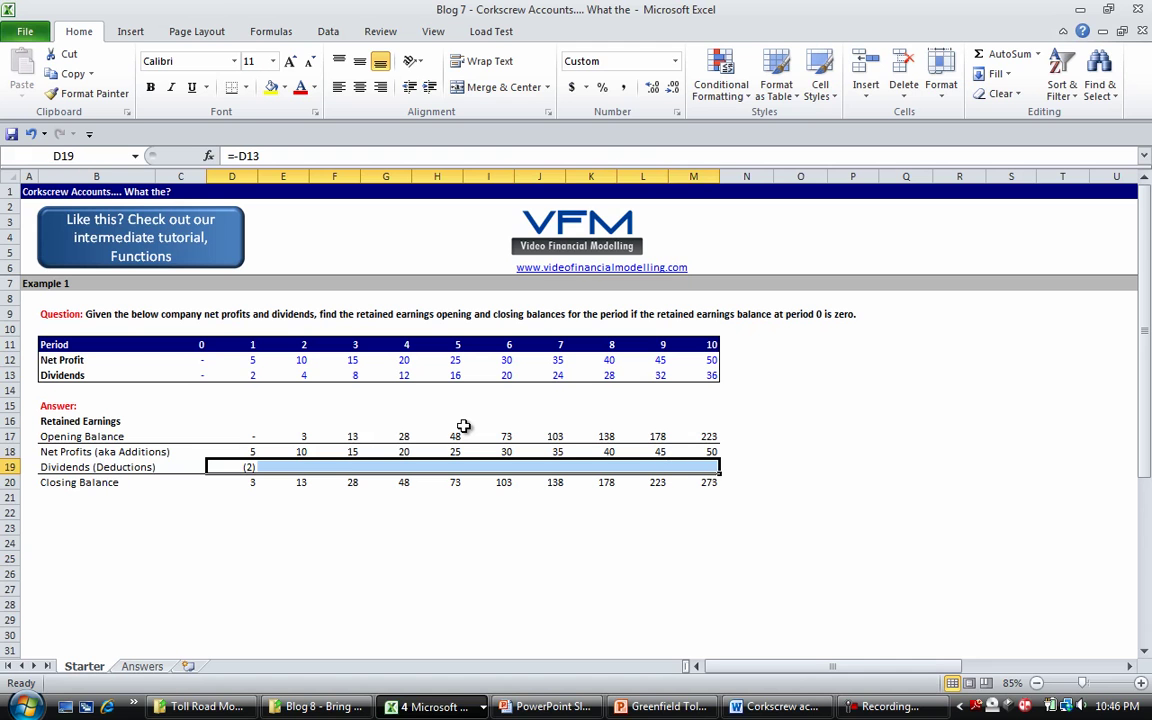
{"action": "key", "text": "ctrl+r"}
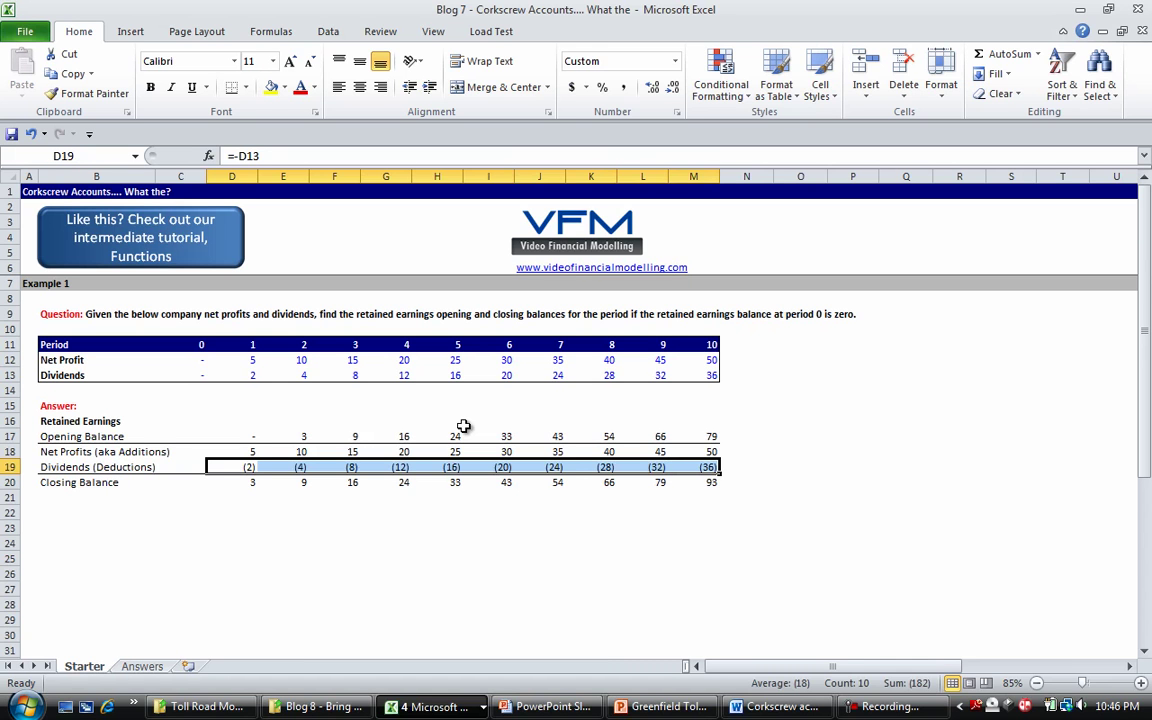
{"action": "key", "text": "Down"}
{"action": "key", "text": "Down"}
{"action": "key", "text": "Down"}
{"action": "key", "text": "Down"}
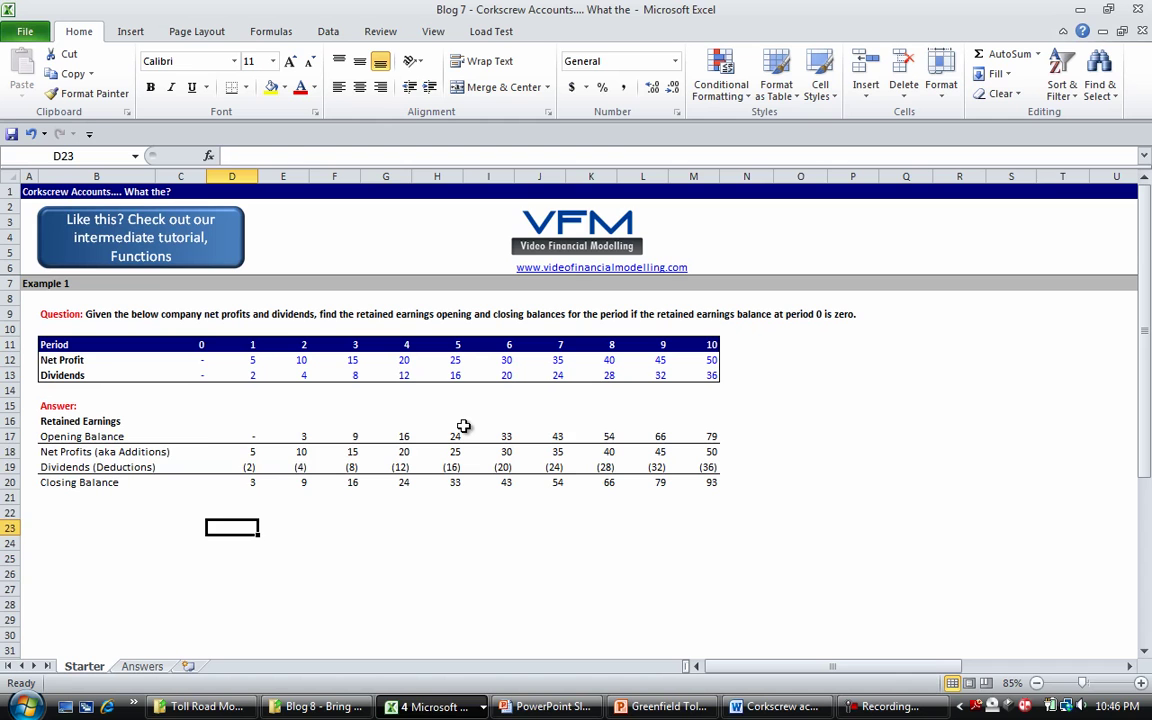
{"action": "key", "text": "Up"}
{"action": "key", "text": "Up"}
{"action": "key", "text": "Up"}
{"action": "key", "text": "Up"}
{"action": "key", "text": "Up"}
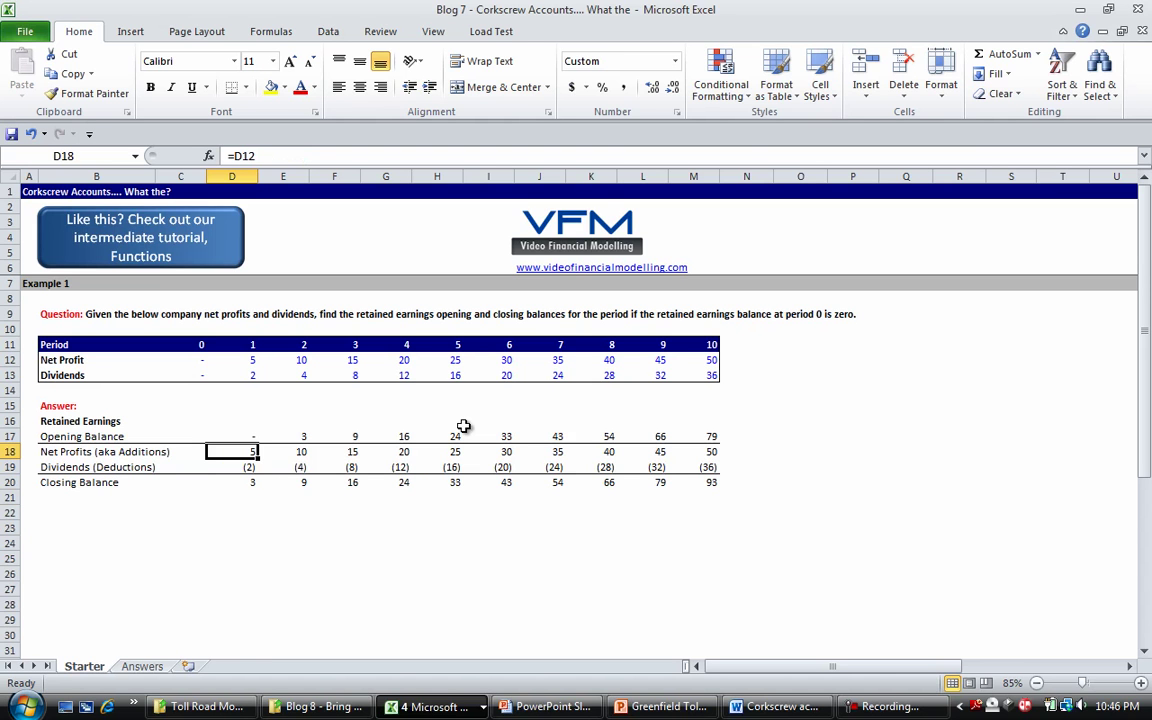
{"action": "key", "text": "Down"}
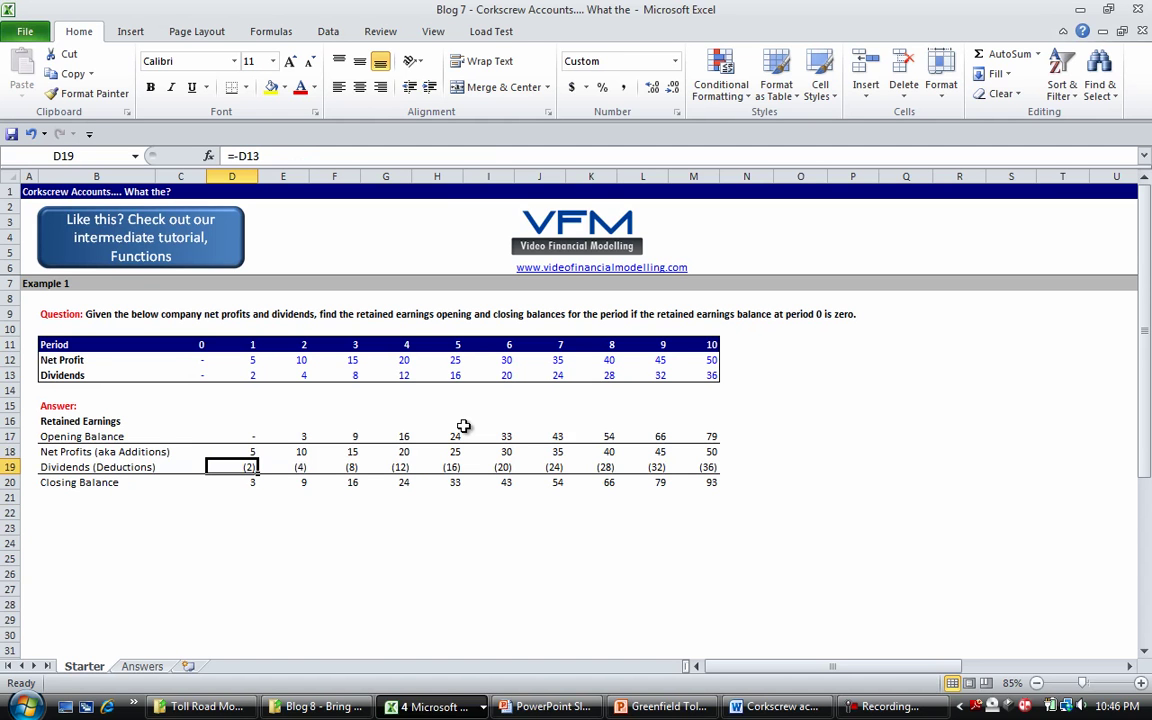
{"action": "key", "text": "Down"}
{"action": "key", "text": "Right"}
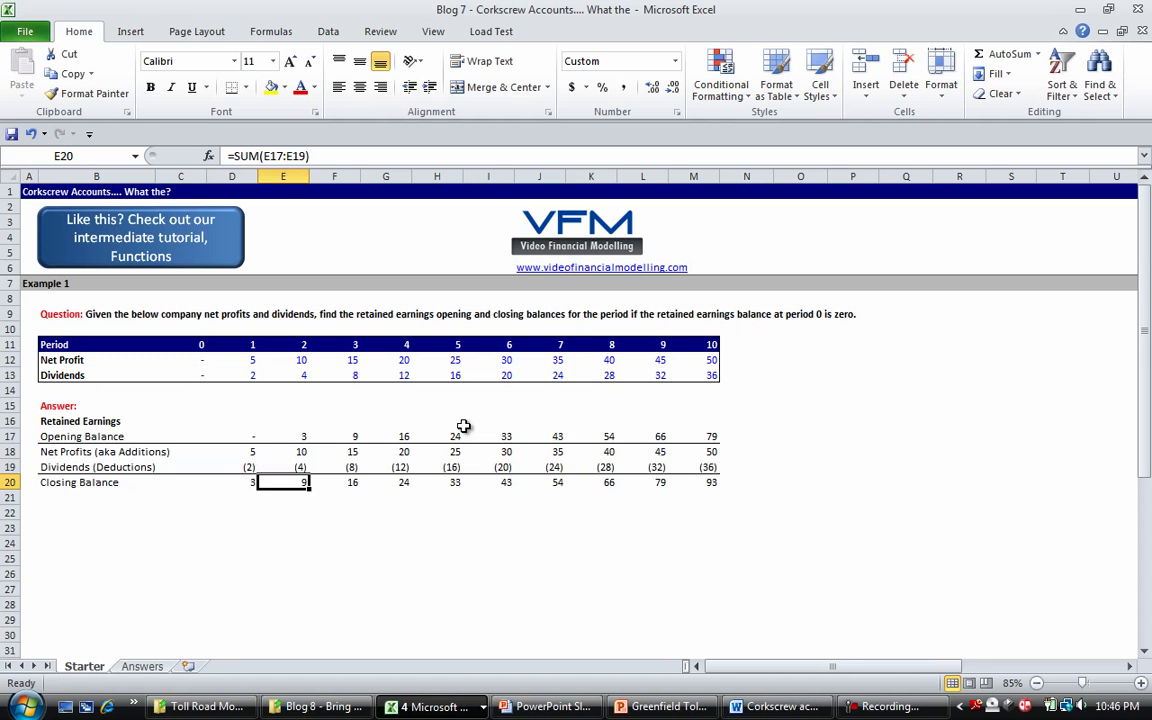
{"action": "key", "text": "Right"}
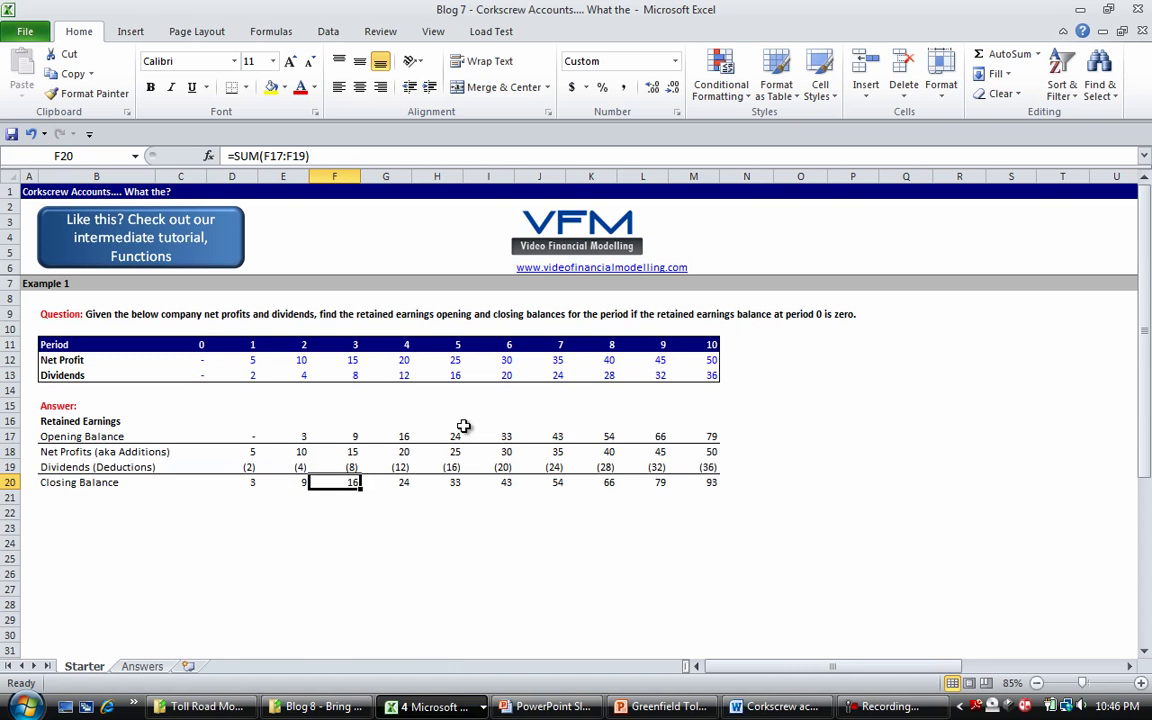
{"action": "key", "text": "Left"}
{"action": "key", "text": "Up"}
{"action": "key", "text": "Up"}
{"action": "key", "text": "Up"}
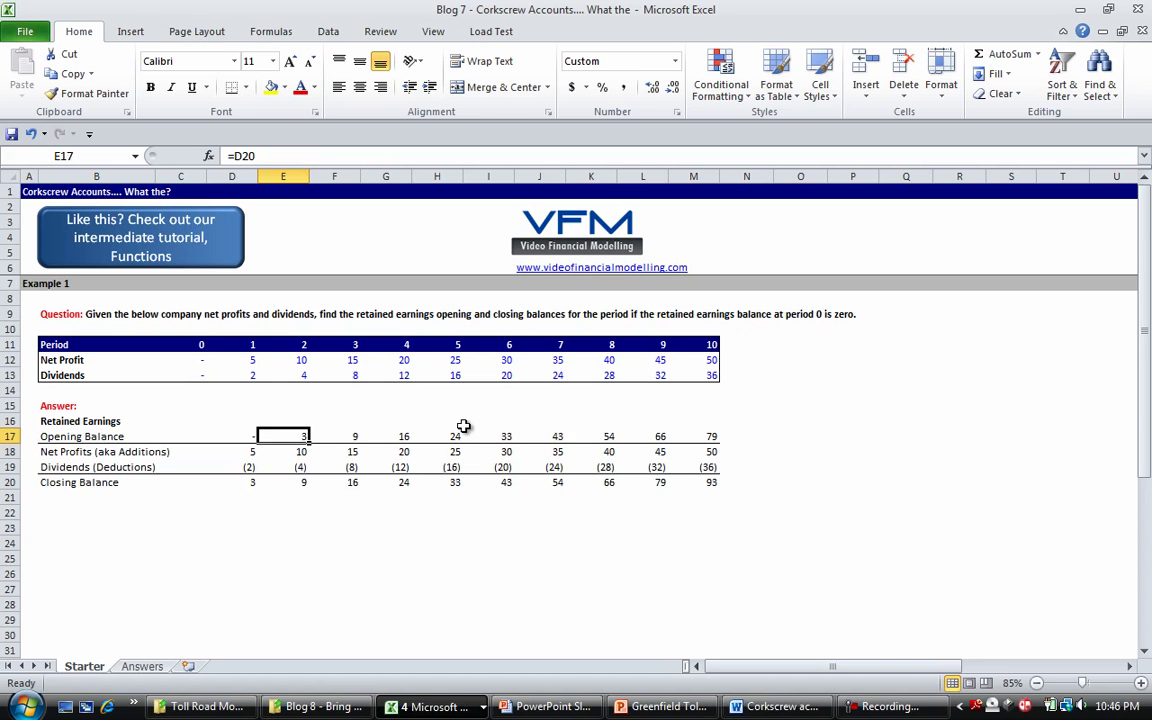